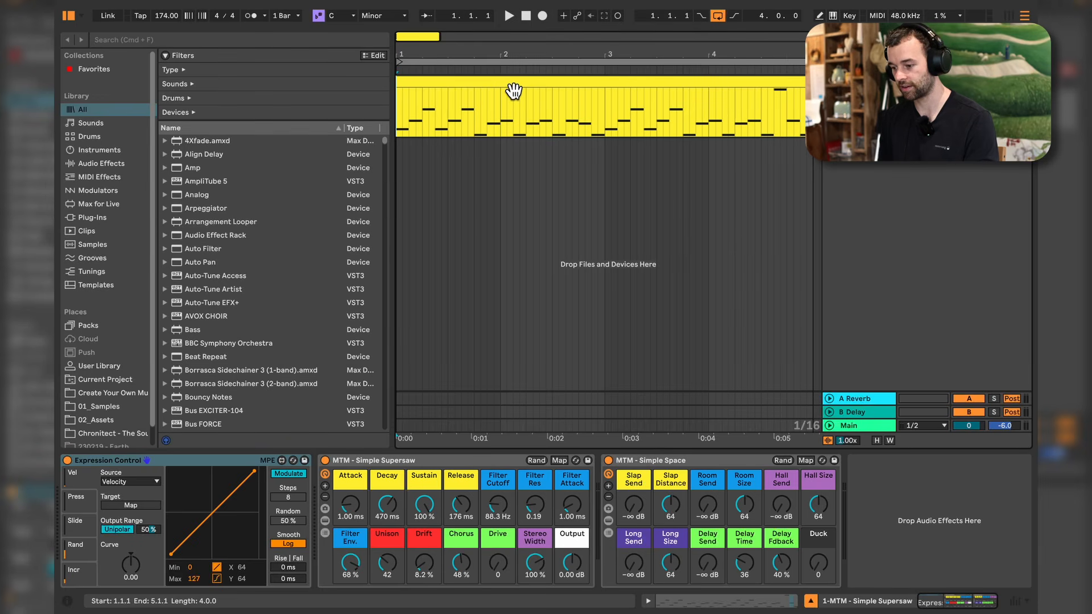
Inspect the MIDI clip's notes and velocities, and return to the track's device chain
{"action": "double_click", "coordinate": [514, 90]}
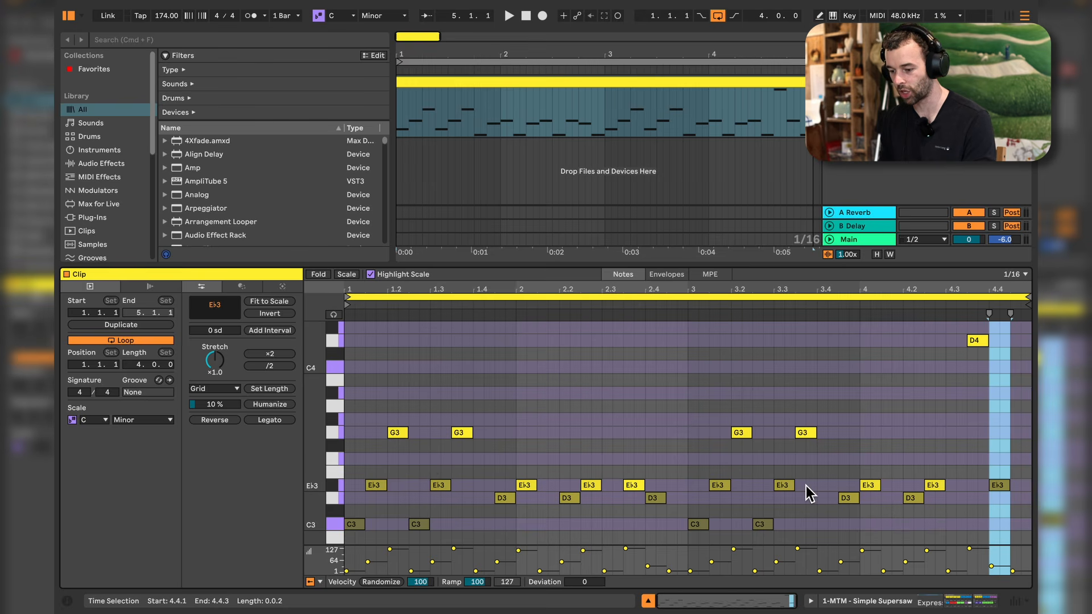
{"action": "key", "text": "shift+Tab"}
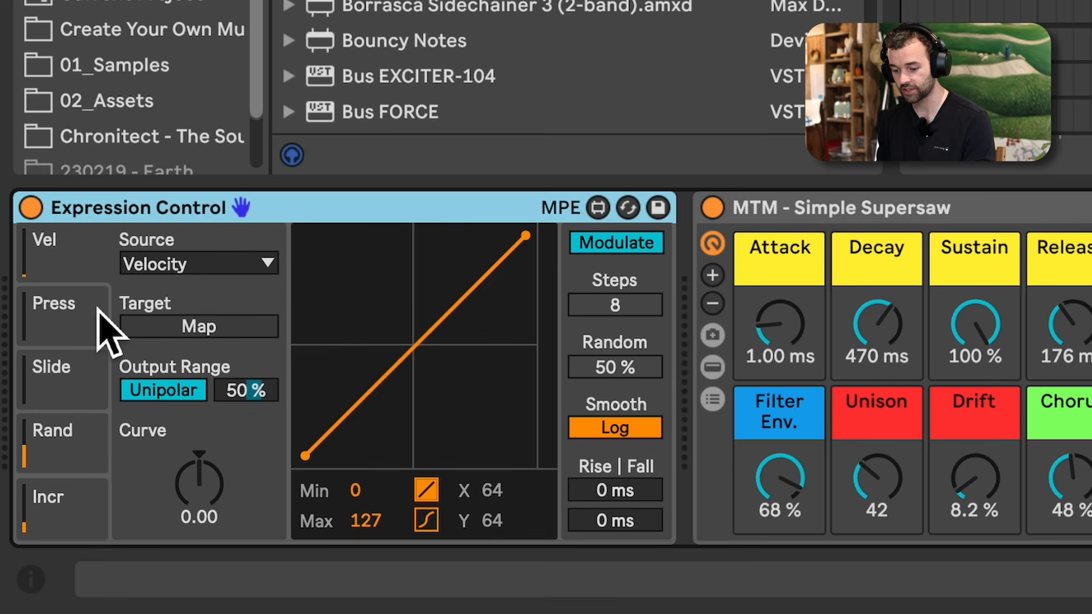
Keep Velocity as the first Expression Control source and map it to the Delay Send macro of MTM - Simple Space
{"action": "left_click", "coordinate": [92, 500]}
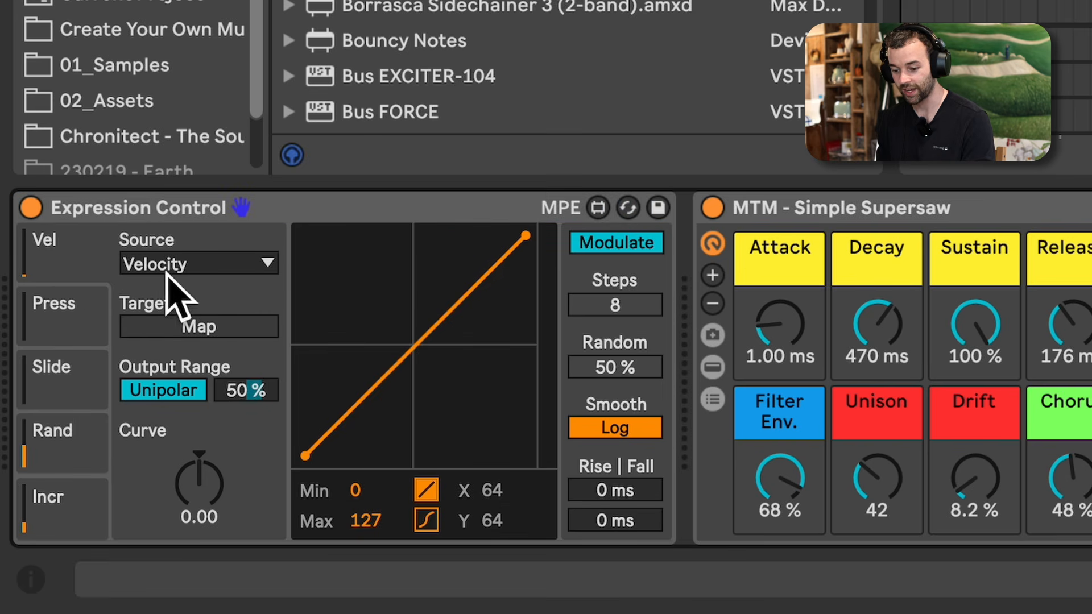
{"action": "left_click", "coordinate": [197, 271]}
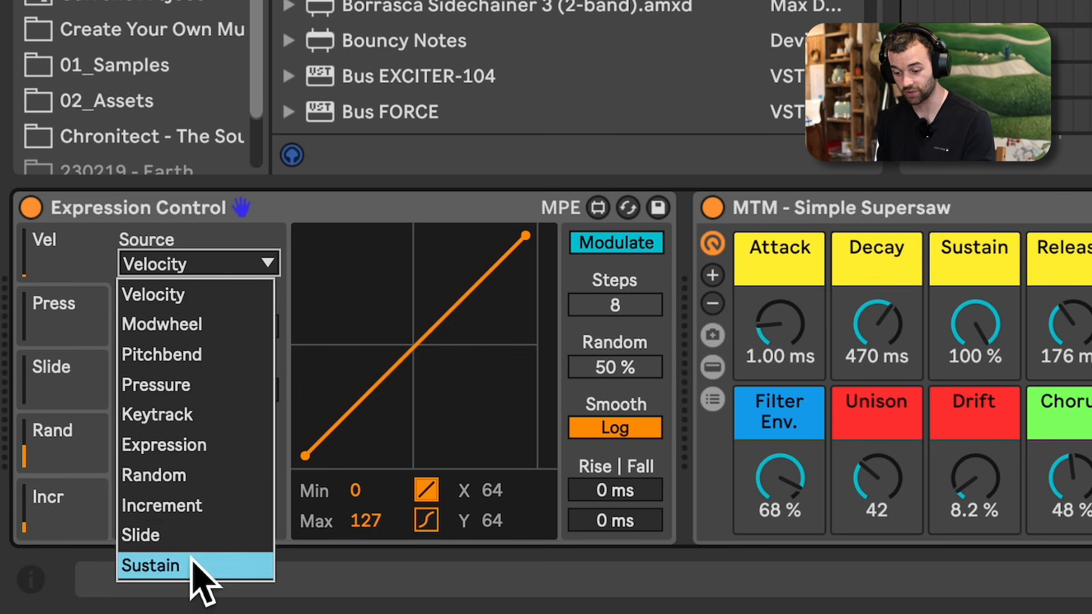
{"action": "left_click", "coordinate": [200, 306]}
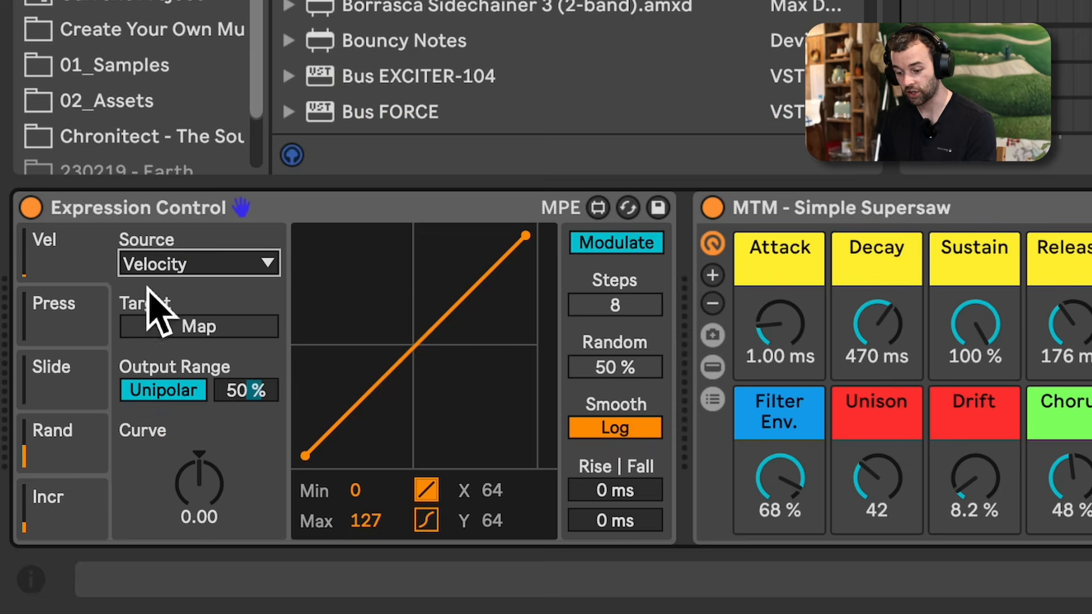
{"action": "left_click", "coordinate": [176, 333]}
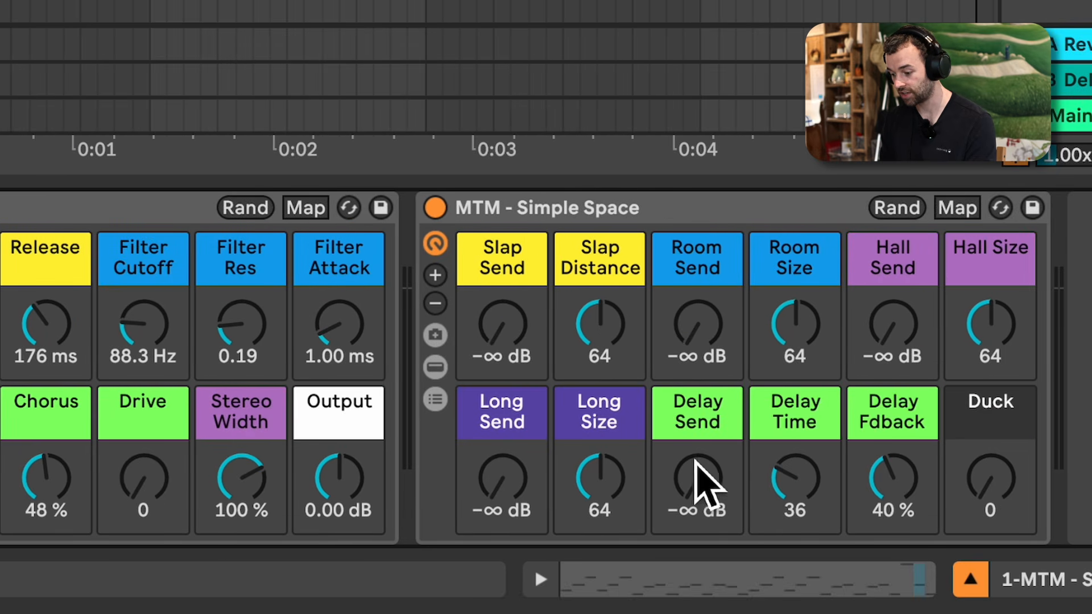
{"action": "left_click", "coordinate": [714, 489]}
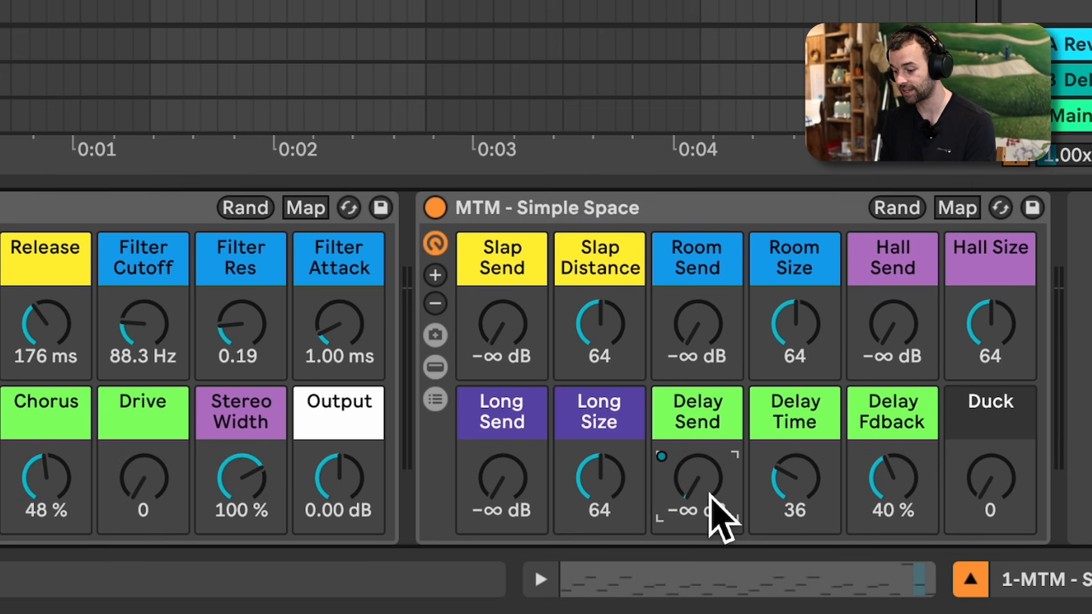
Set the Delay Send modulation's output range to 83% and bend its curve to 0.66, auditioning with playback
{"action": "key", "text": "space"}
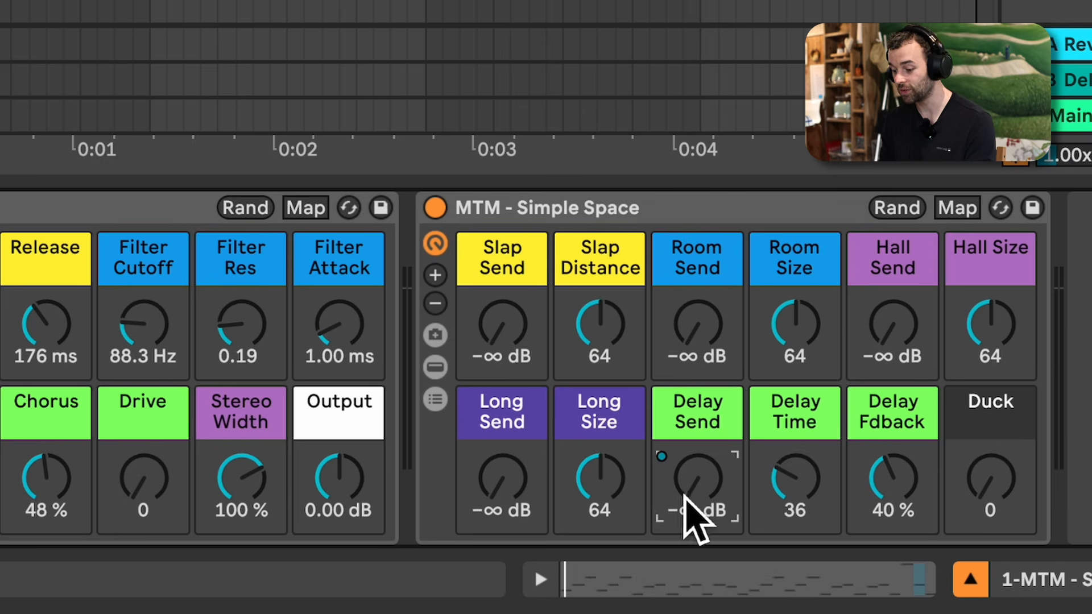
{"action": "left_click_drag", "start_coordinate": [713, 498], "coordinate": [712, 456]}
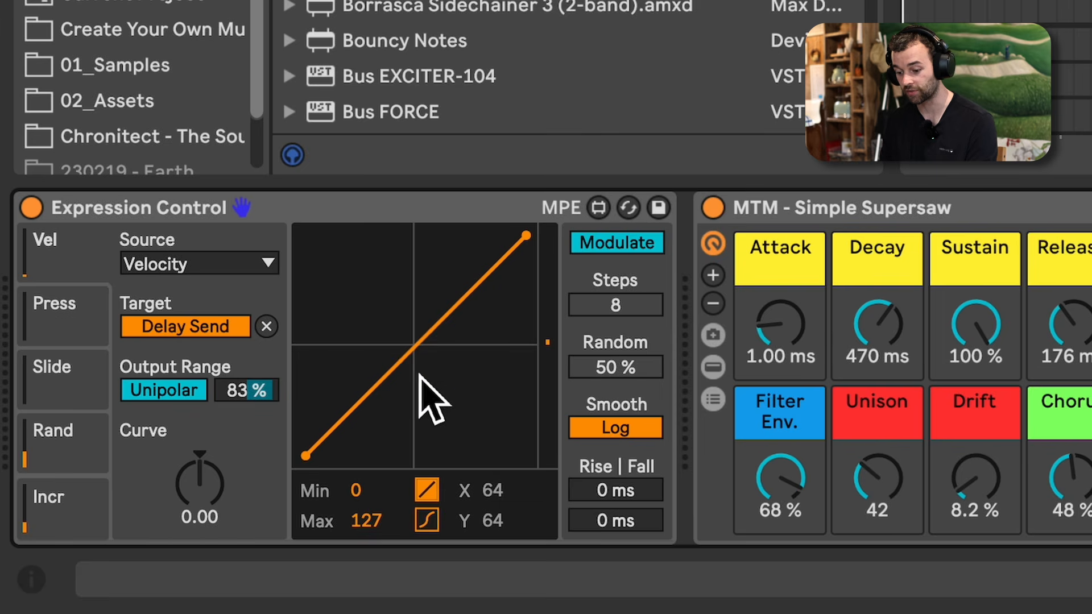
{"action": "left_click_drag", "start_coordinate": [421, 346], "coordinate": [437, 422]}
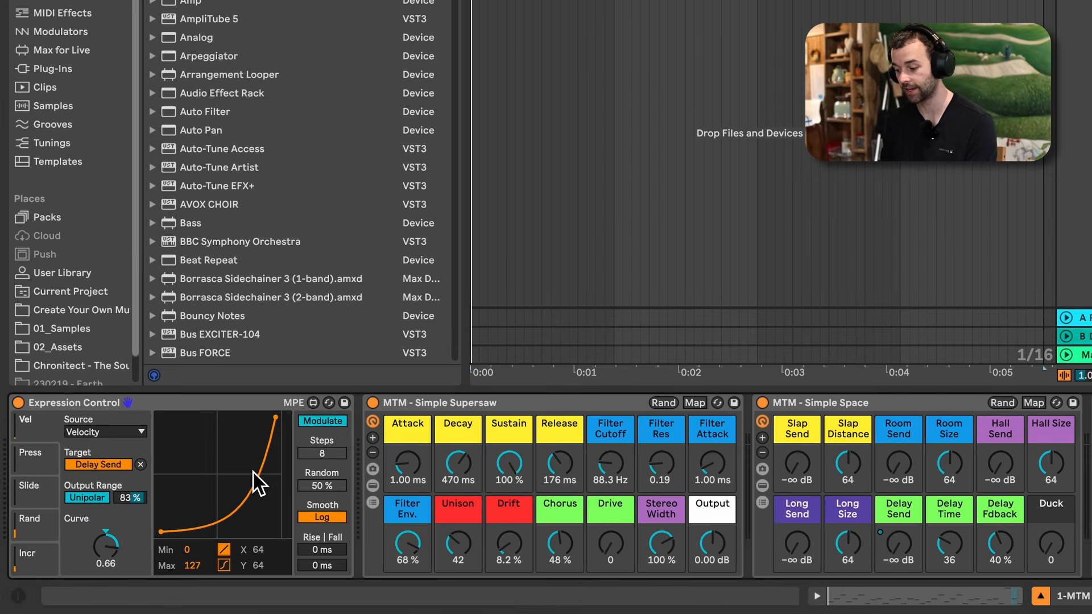
{"action": "key", "text": "space"}
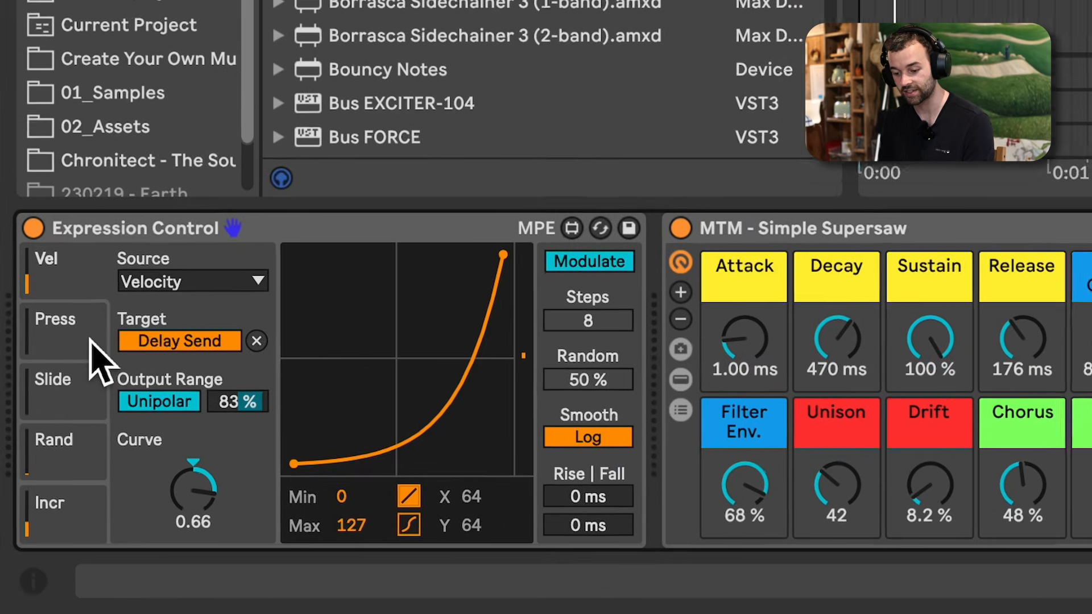
Change the second modulation's source from Pressure to Velocity and map it to Long Send with a 97% output range
{"action": "left_click", "coordinate": [49, 463]}
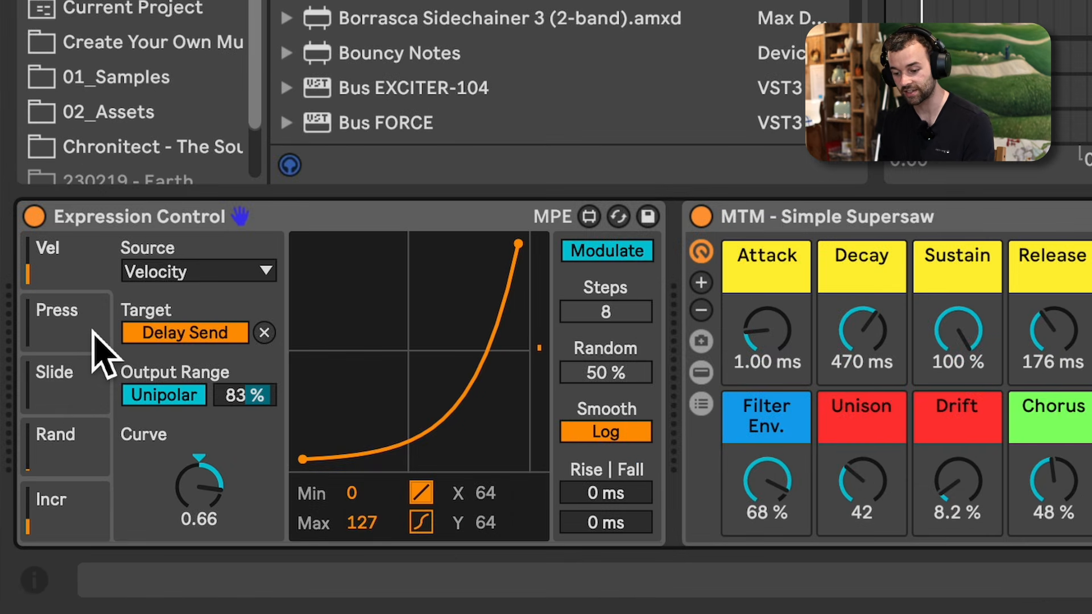
{"action": "left_click", "coordinate": [211, 273]}
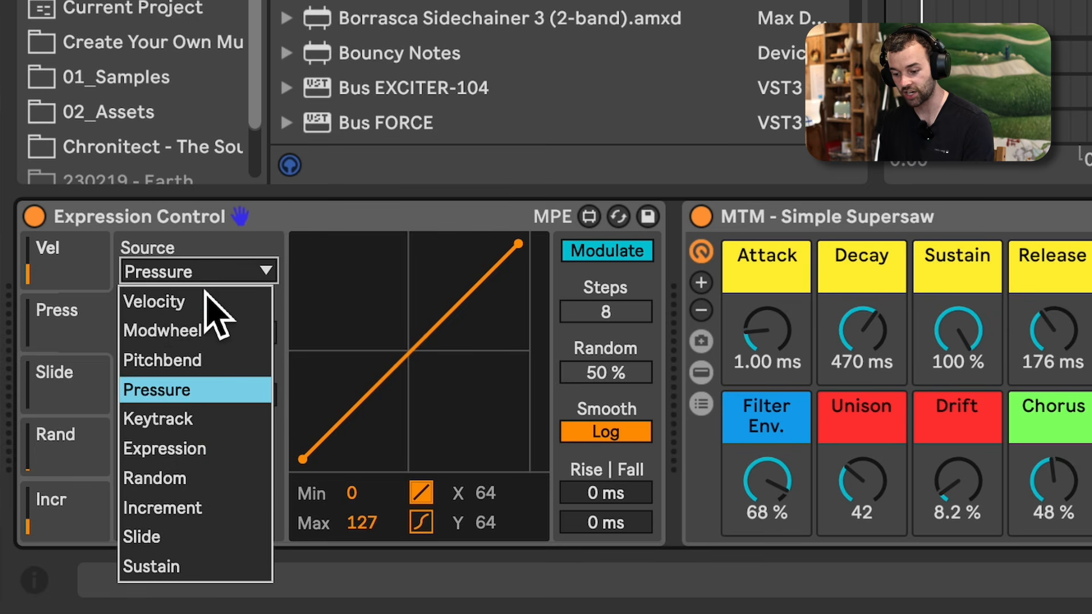
{"action": "left_click", "coordinate": [215, 302]}
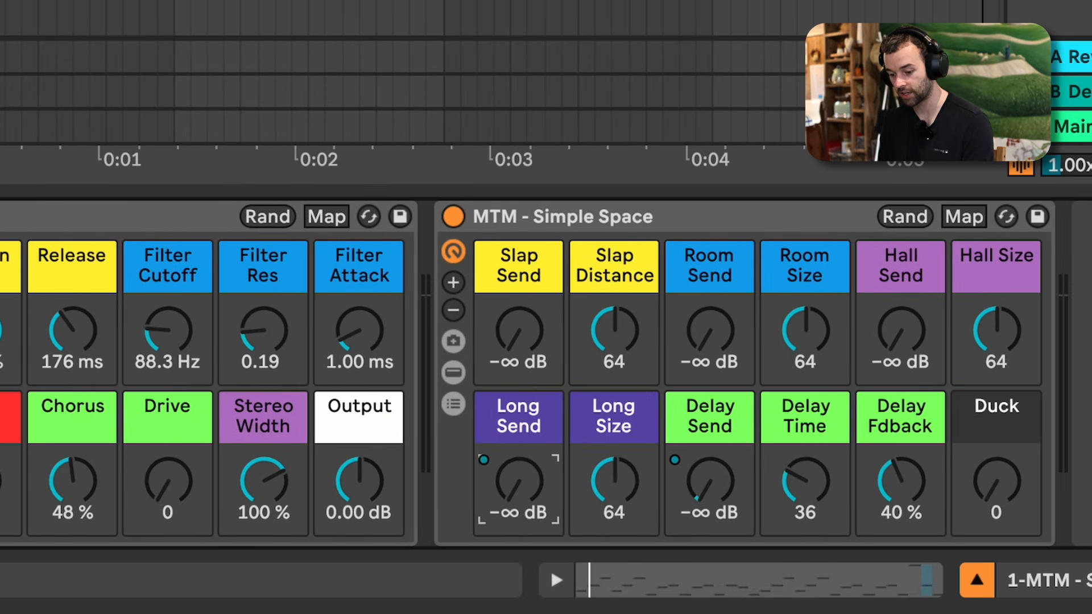
{"action": "left_click_drag", "start_coordinate": [100, 393], "coordinate": [100, 364]}
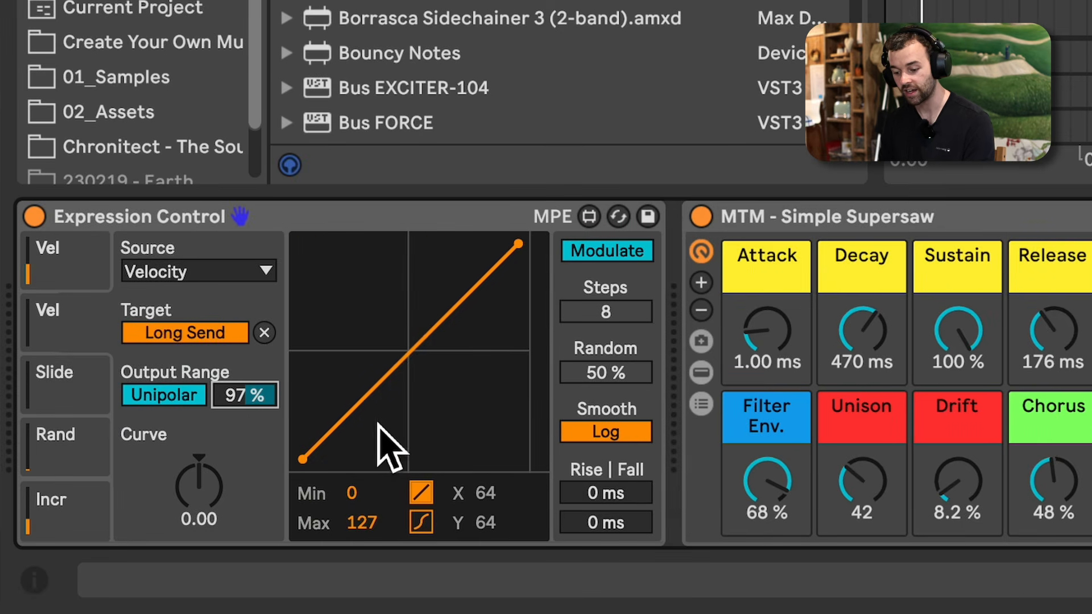
Give the Long Send modulation a two-segment curve with its breakpoint at X 63, Y 1, and set its output range to 94%
{"action": "left_click", "coordinate": [429, 528]}
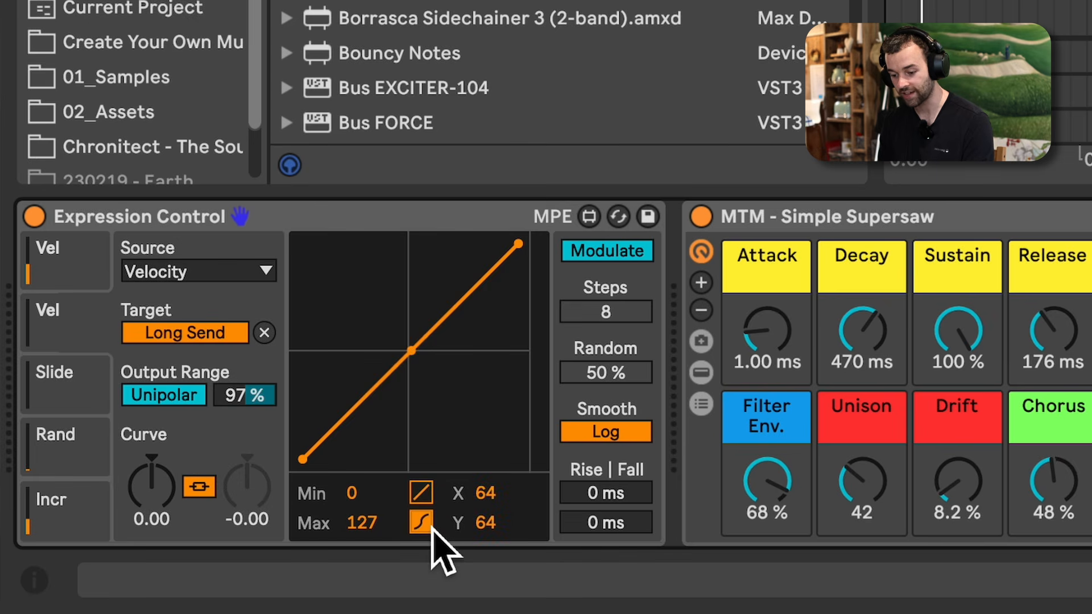
{"action": "left_click_drag", "start_coordinate": [415, 359], "coordinate": [412, 495]}
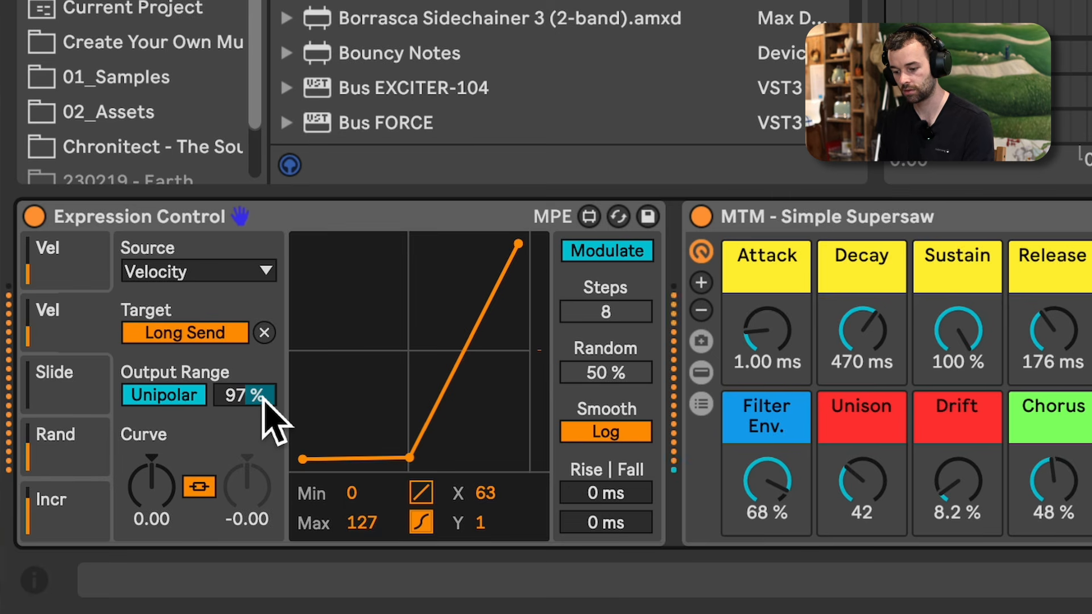
{"action": "left_click_drag", "start_coordinate": [262, 396], "coordinate": [267, 405]}
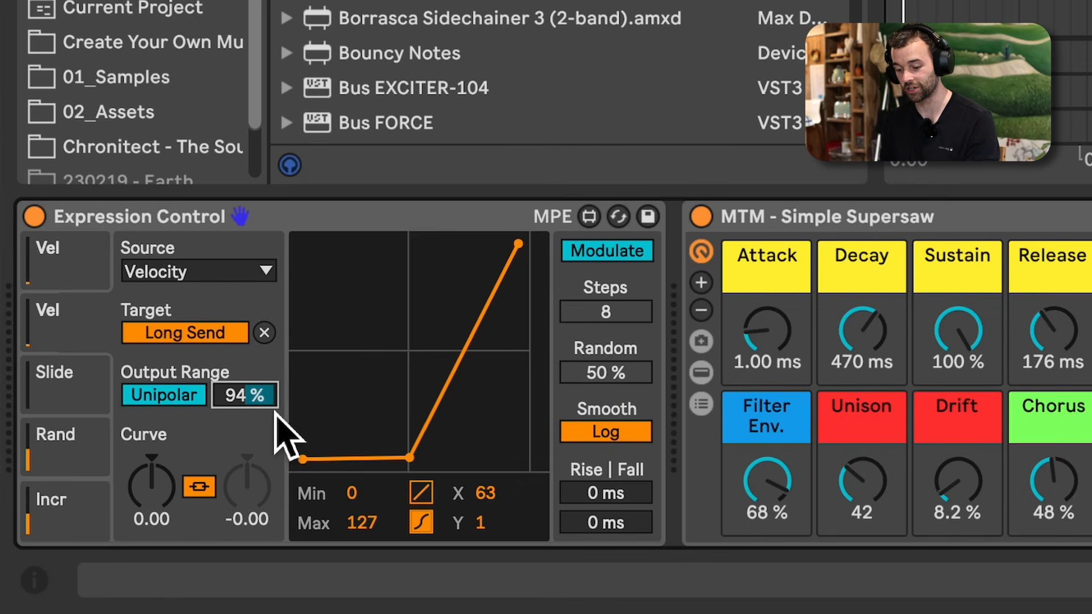
Map the Random modulation source to the Filter Cutoff macro of MTM - Simple Supersaw
{"action": "left_click", "coordinate": [95, 463]}
{"action": "left_click", "coordinate": [92, 512]}
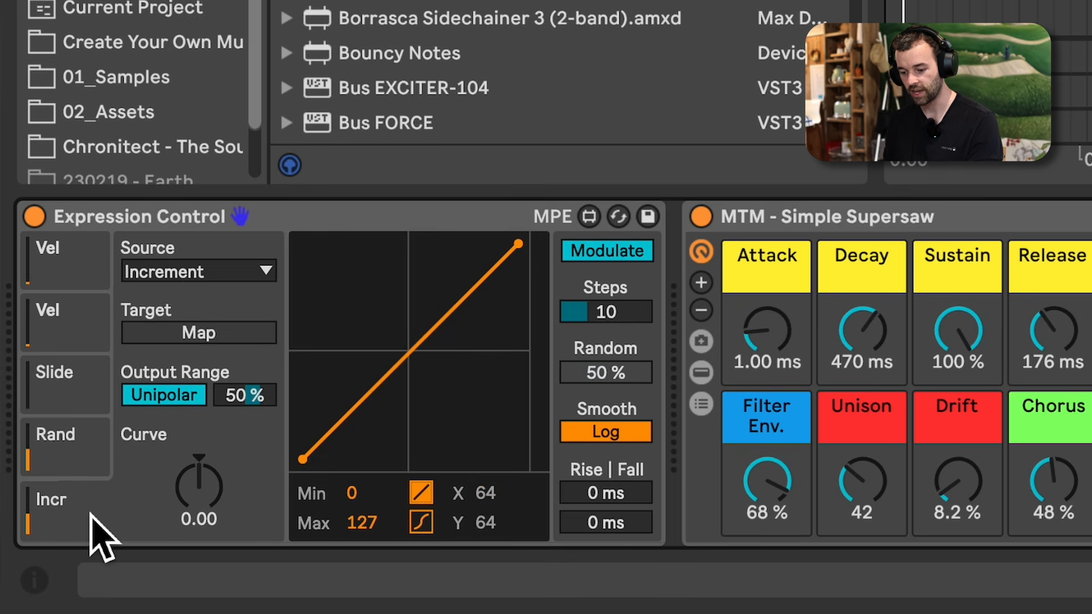
{"action": "left_click", "coordinate": [76, 470]}
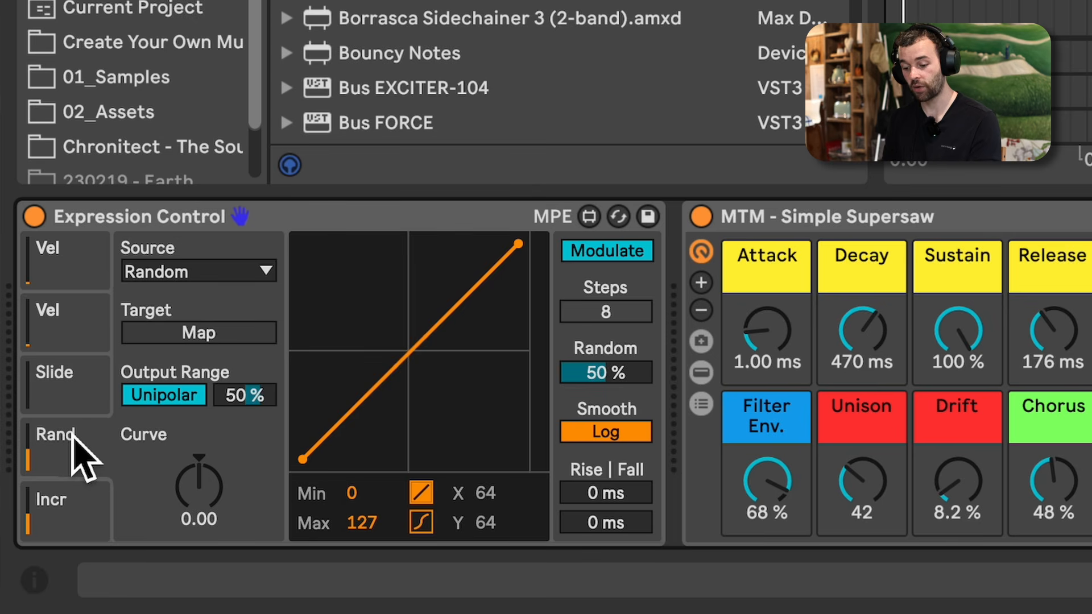
{"action": "left_click", "coordinate": [242, 336]}
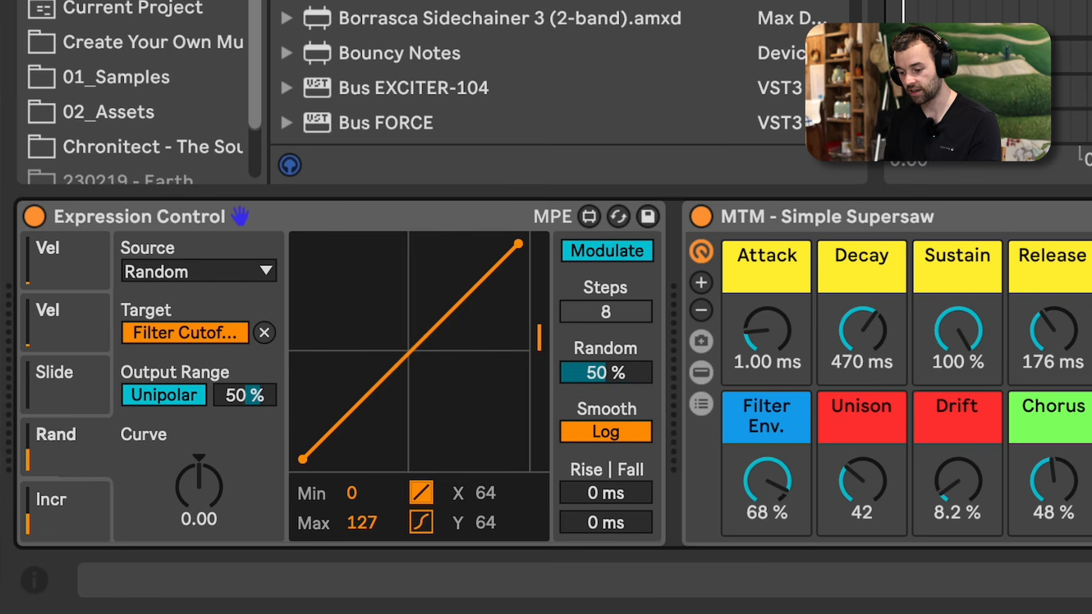
Set the Filter Cutoff modulation's random amount to 78% and bend its curve to 0.67
{"action": "left_click_drag", "start_coordinate": [606, 372], "coordinate": [555, 401]}
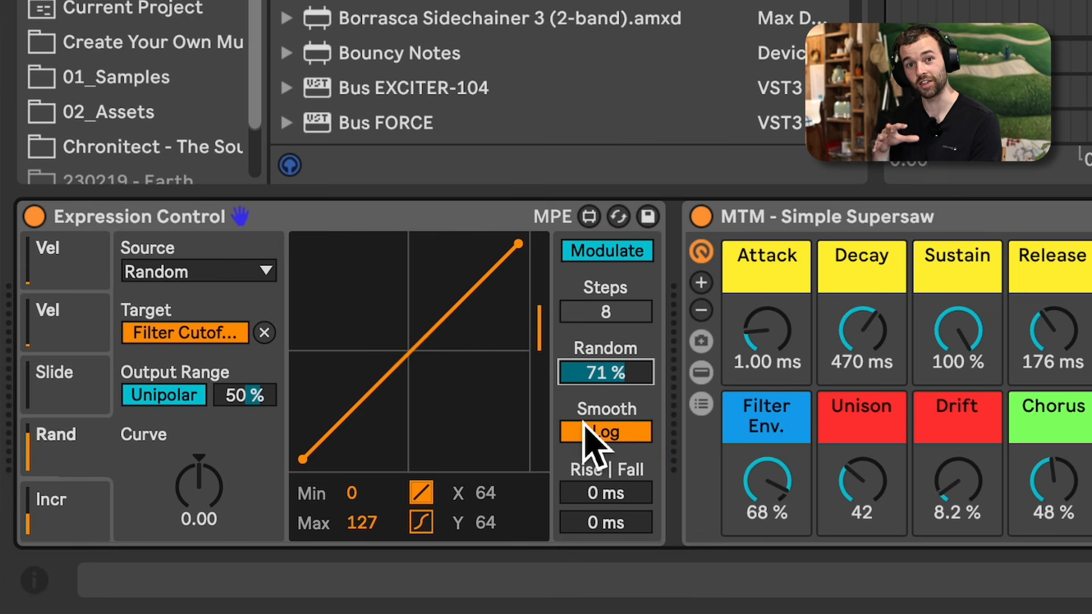
{"action": "left_click_drag", "start_coordinate": [401, 359], "coordinate": [406, 433]}
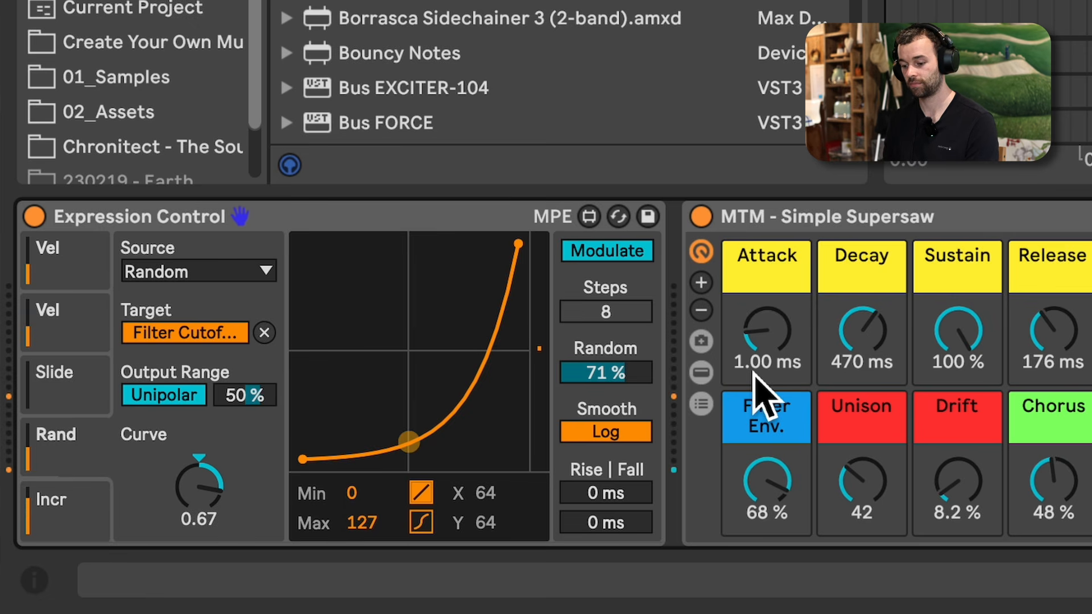
{"action": "left_click_drag", "start_coordinate": [626, 373], "coordinate": [626, 365]}
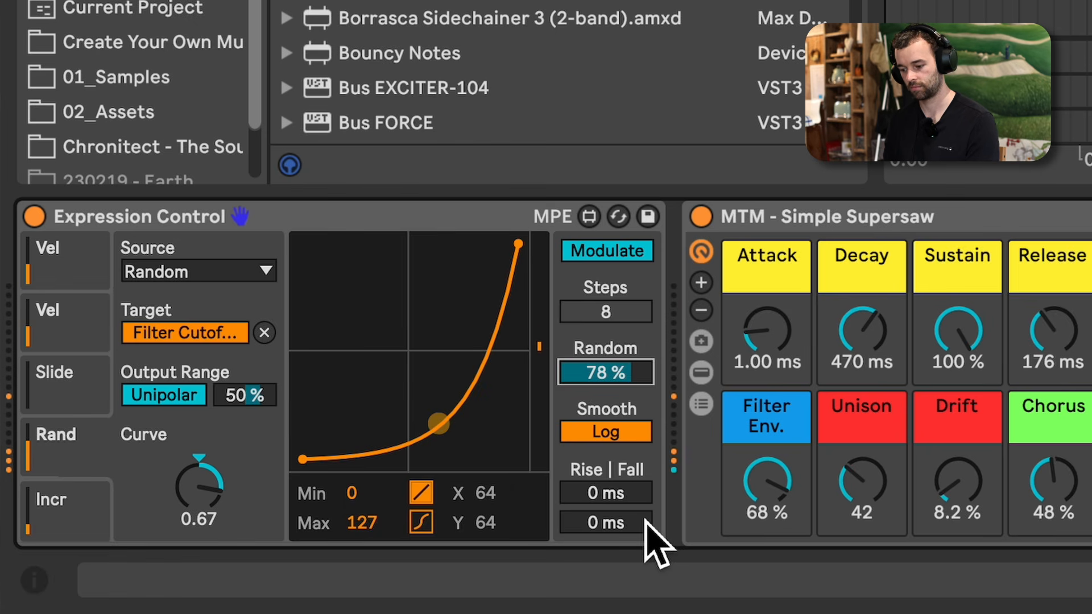
Set the fall time of the random Filter Cutoff modulation to 181 ms and toggle playback
{"action": "left_click", "coordinate": [624, 528]}
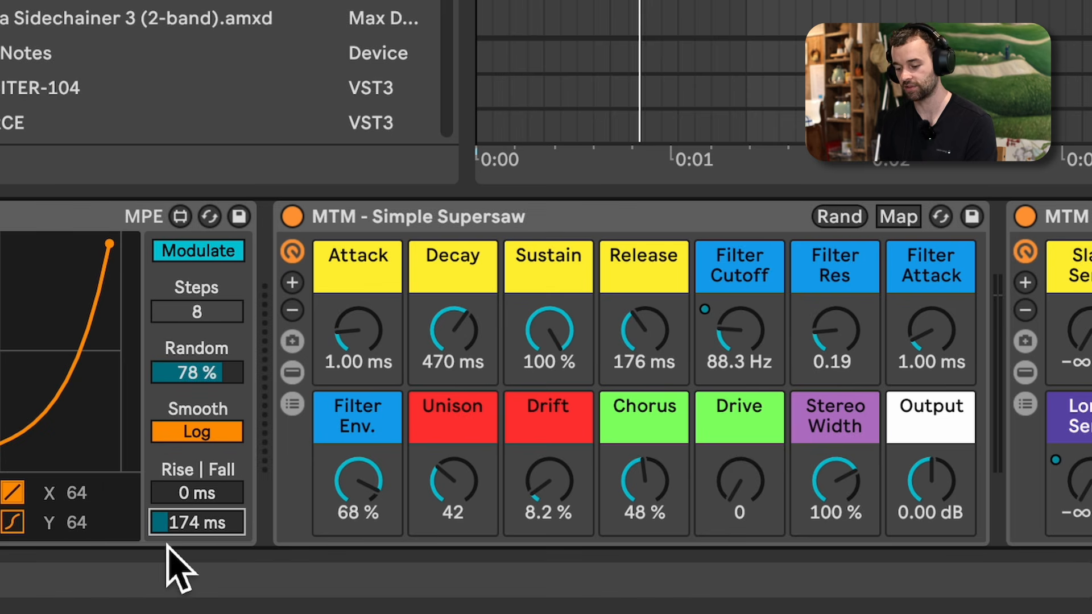
{"action": "key", "text": "space"}
{"action": "mouse_move", "coordinate": [197, 523]}
{"action": "left_mouse_down"}
{"action": "mouse_move", "coordinate": [197, 538]}
{"action": "mouse_move", "coordinate": [193, 527]}
{"action": "left_mouse_up"}
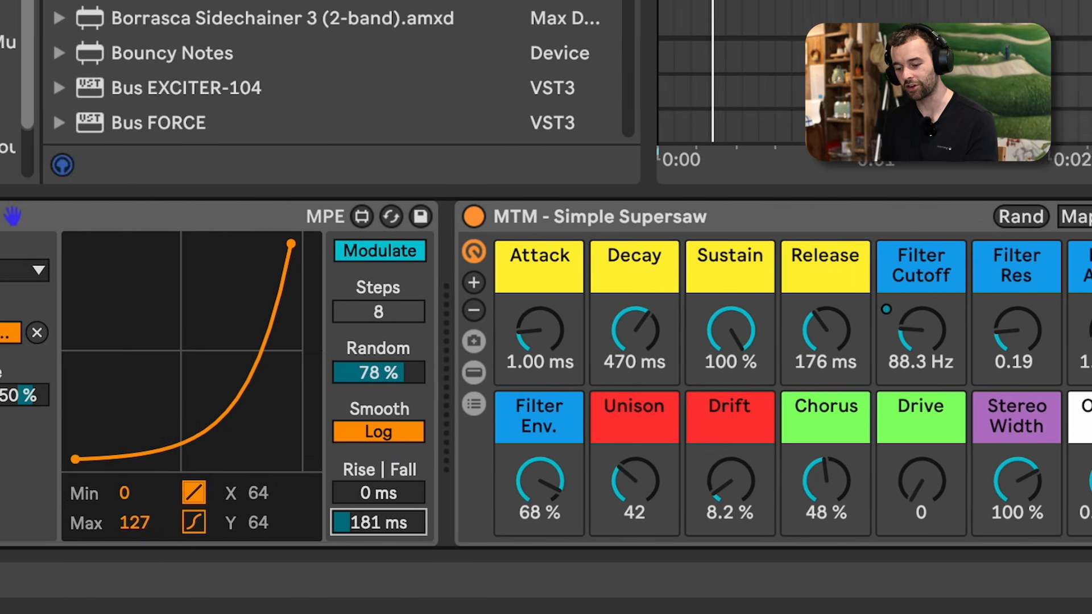
Show the Increment modulation's settings and try several step counts, ending at 10 steps
{"action": "left_click", "coordinate": [76, 526]}
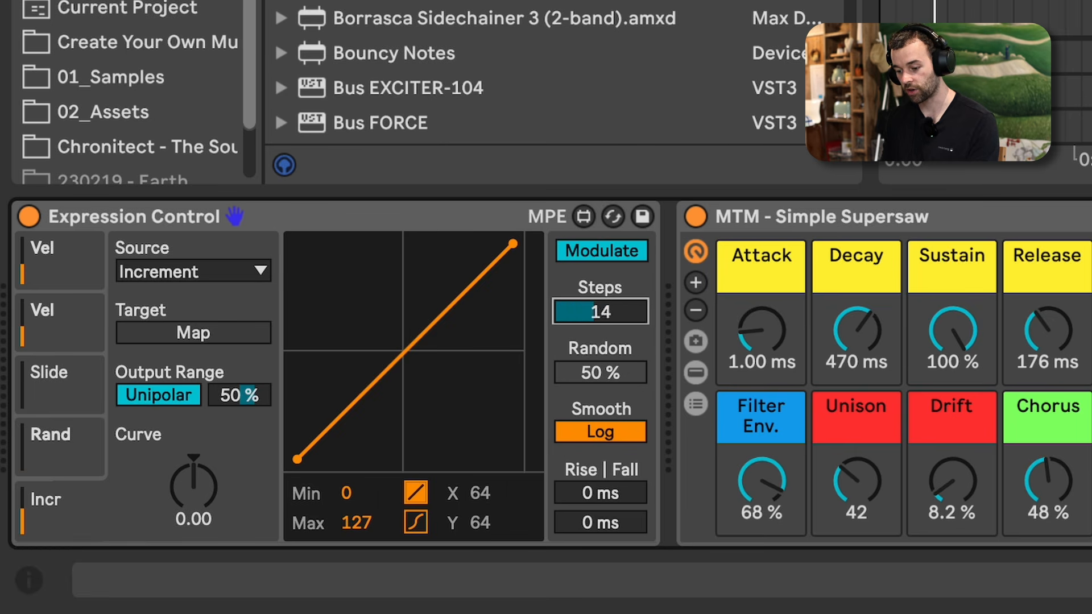
{"action": "left_click_drag", "start_coordinate": [601, 311], "coordinate": [626, 339]}
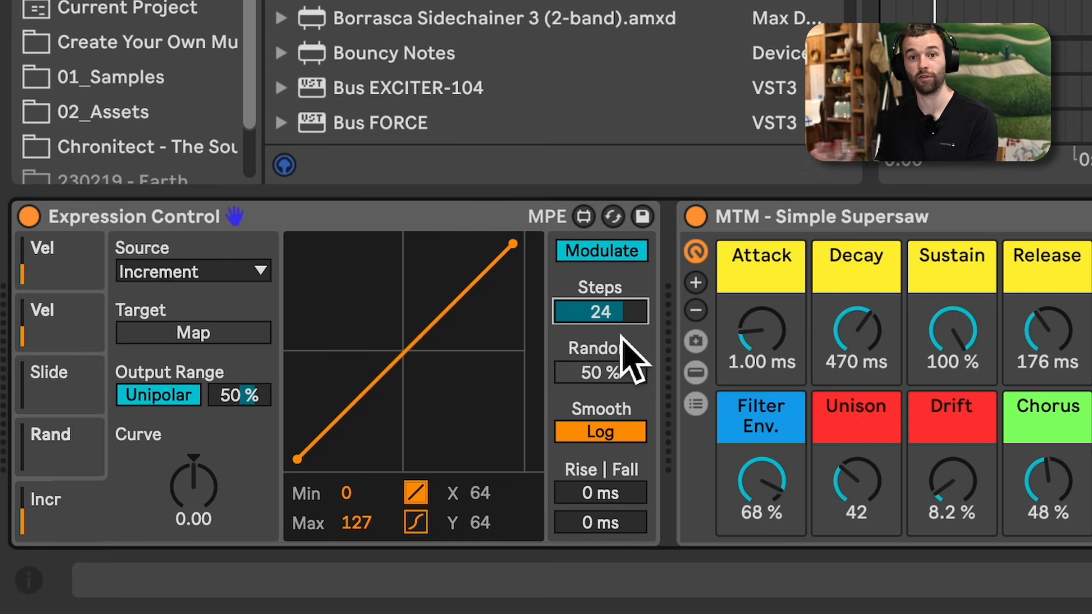
{"action": "left_click_drag", "start_coordinate": [617, 316], "coordinate": [620, 344]}
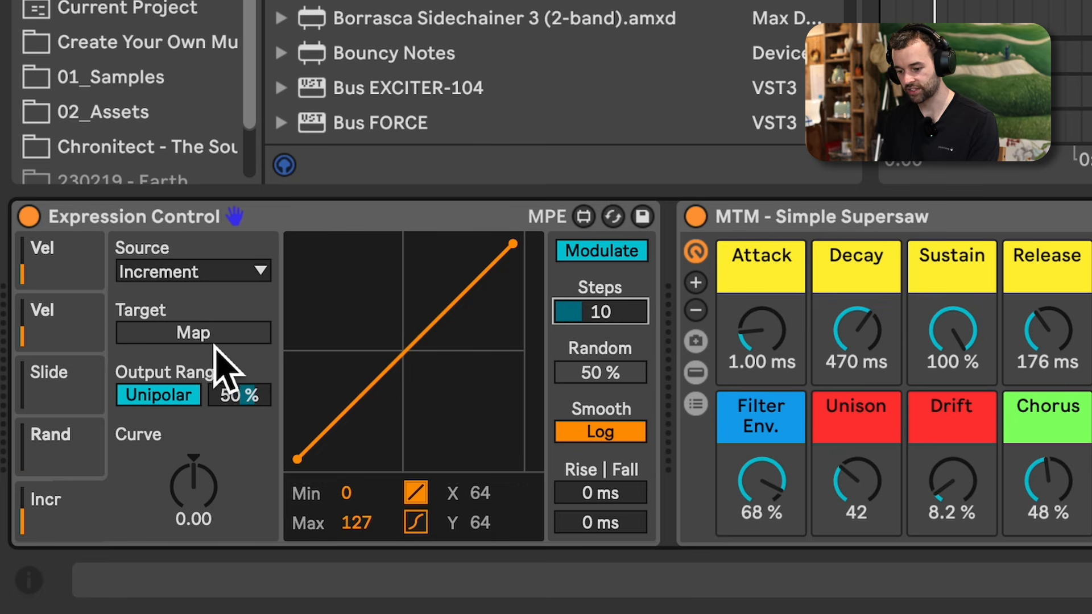
Map the Increment modulation to the Unison macro, lower Unison to 0, and set the output range to 69%
{"action": "left_click", "coordinate": [192, 340]}
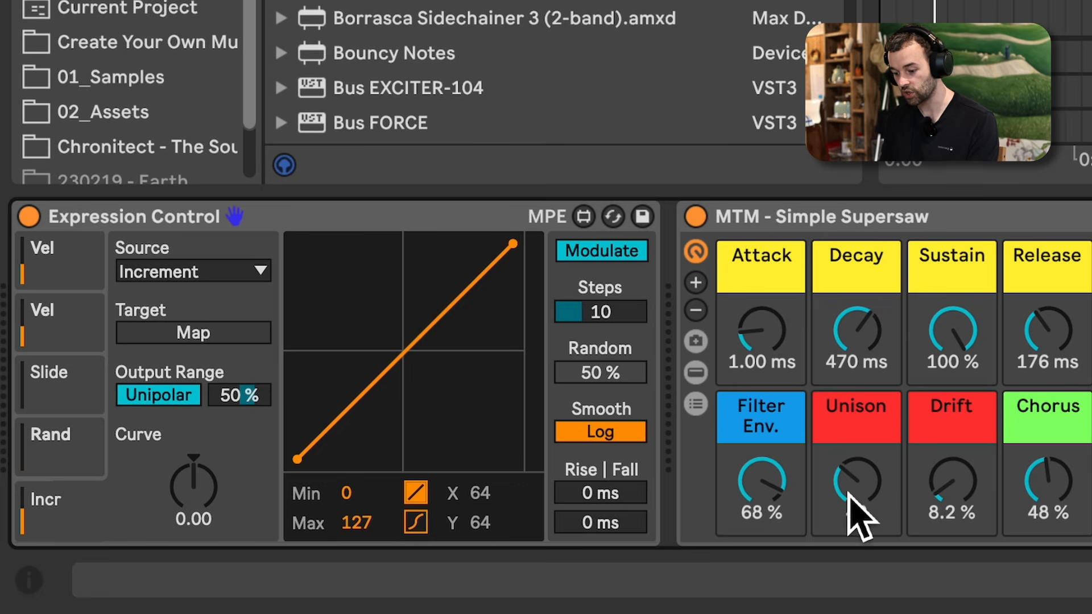
{"action": "left_click_drag", "start_coordinate": [867, 503], "coordinate": [865, 505]}
{"action": "left_click_drag", "start_coordinate": [257, 405], "coordinate": [256, 400]}
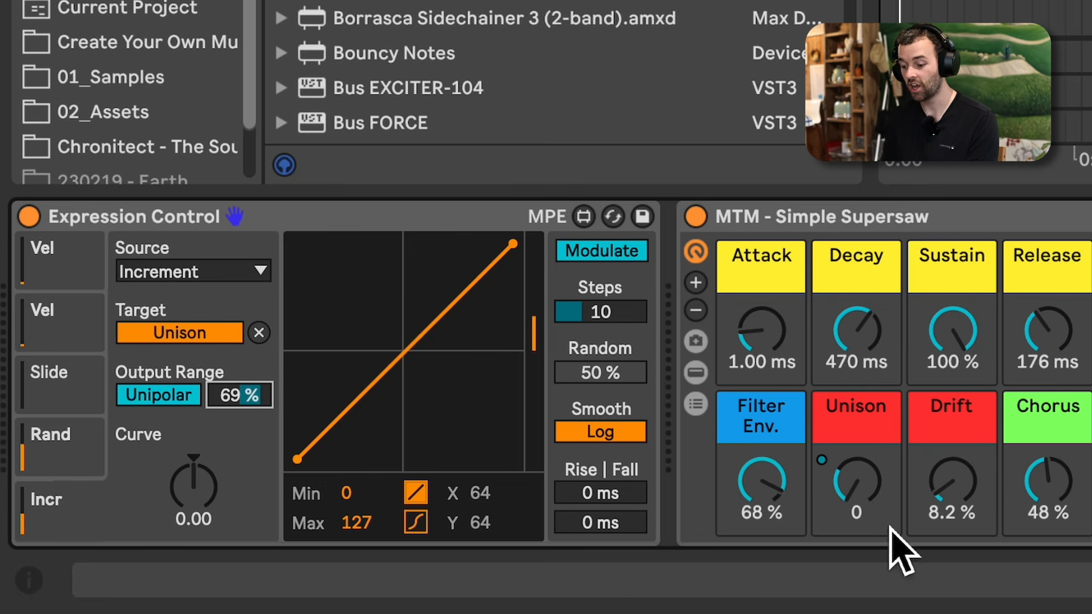
Set the Unison increment modulation to 4 steps, bend its curve, and fine-tune its output range
{"action": "left_click", "coordinate": [600, 308]}
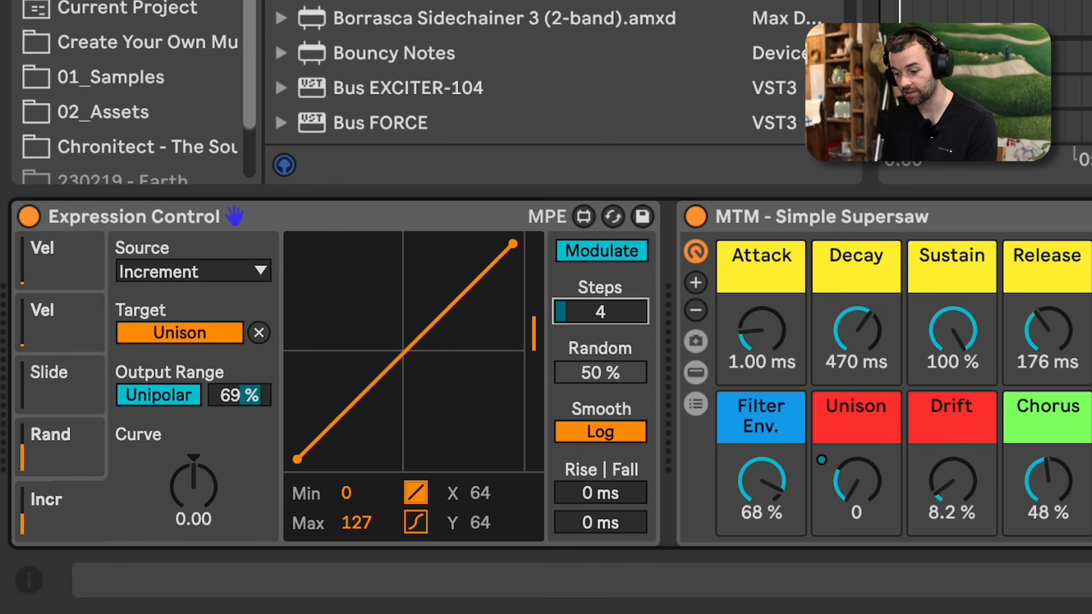
{"action": "left_click_drag", "start_coordinate": [600, 308], "coordinate": [641, 348]}
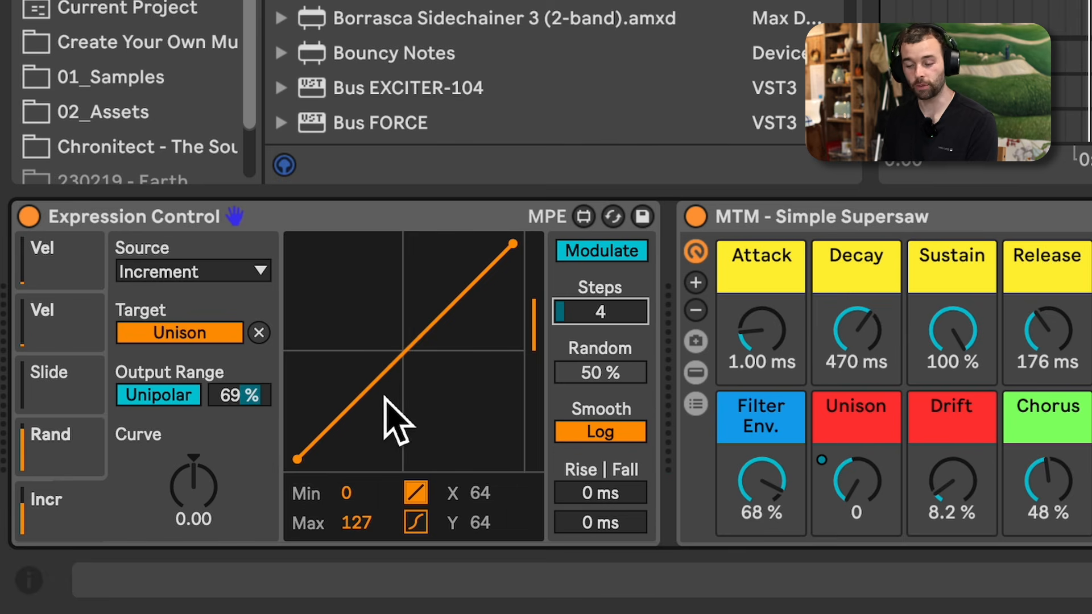
{"action": "left_click_drag", "start_coordinate": [390, 385], "coordinate": [415, 429]}
{"action": "left_click_drag", "start_coordinate": [244, 405], "coordinate": [244, 411]}
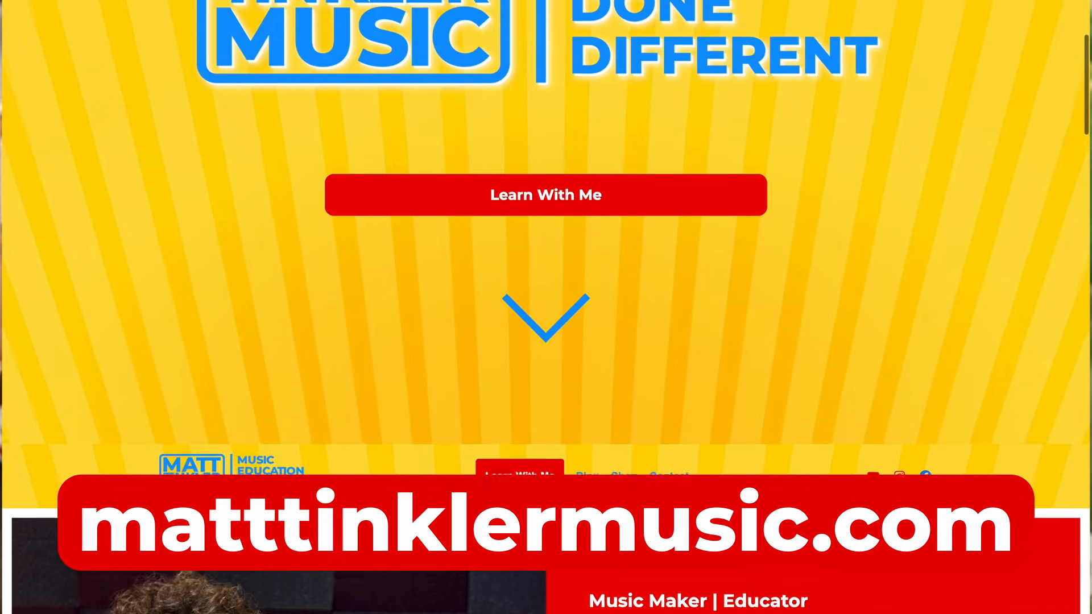
{"action": "scroll", "coordinate": [546, 307], "scroll_direction": "down", "scroll_amount": 7}
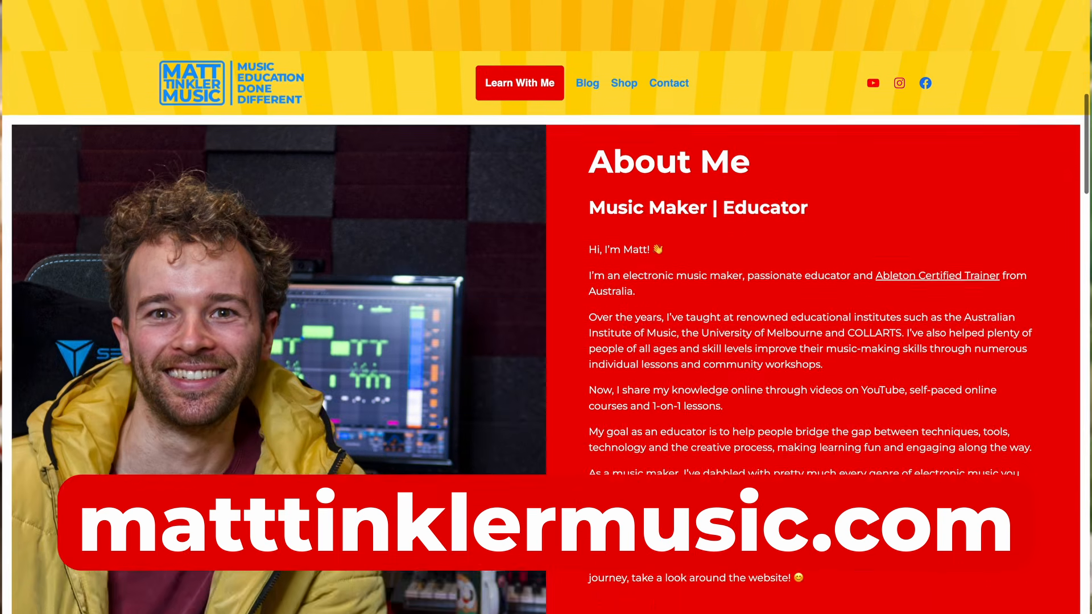
{"action": "scroll", "coordinate": [546, 308], "scroll_direction": "down", "scroll_amount": 7}
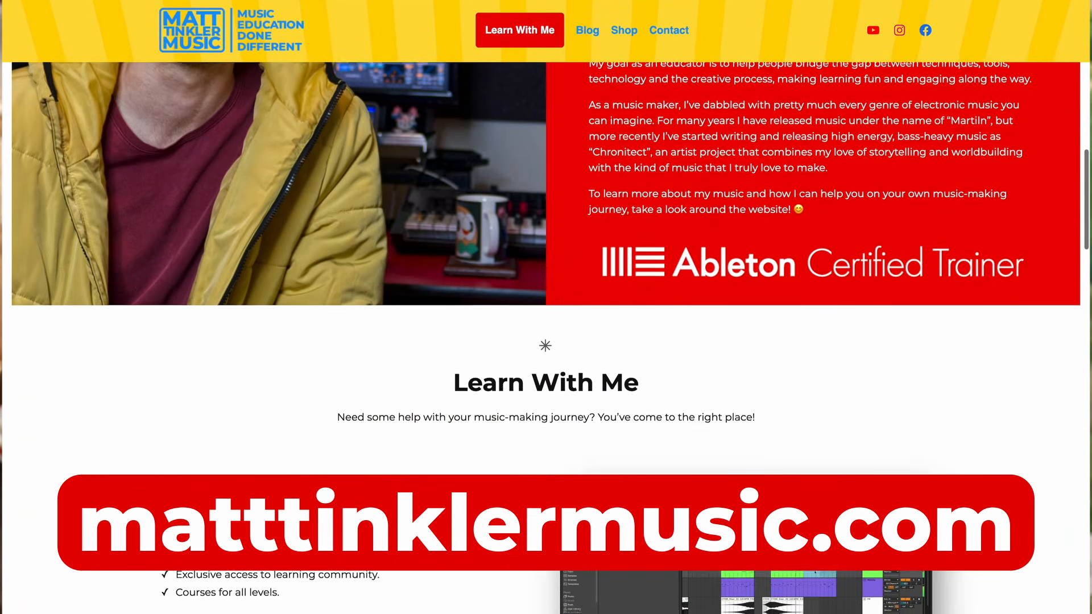
{"action": "scroll", "coordinate": [546, 307], "scroll_direction": "down", "scroll_amount": 2}
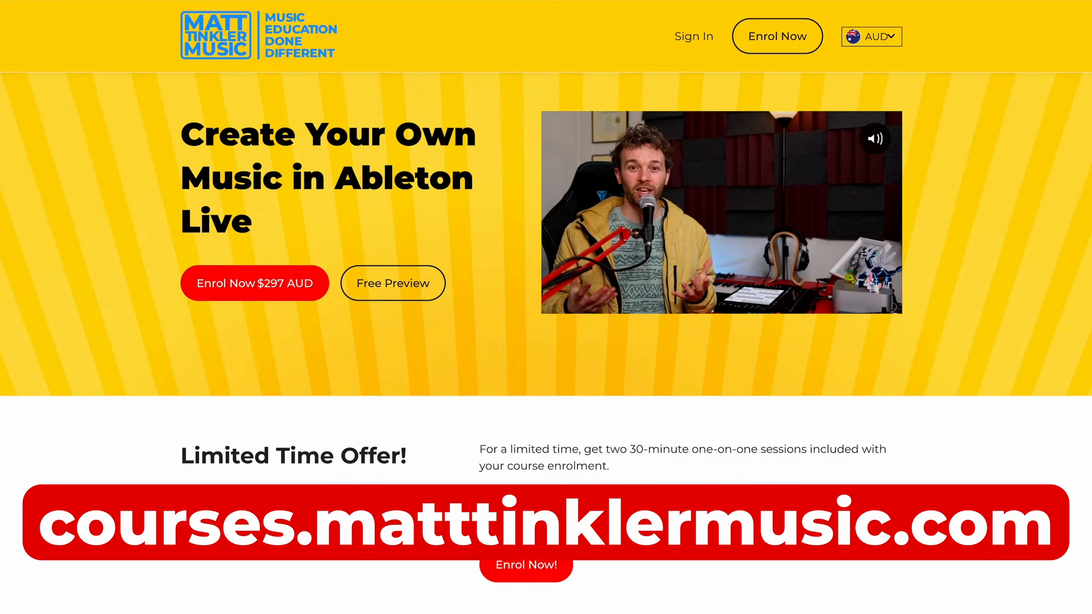
{"action": "scroll", "coordinate": [546, 307], "scroll_direction": "down", "scroll_amount": 2}
{"action": "scroll", "coordinate": [546, 307], "scroll_direction": "down", "scroll_amount": 5}
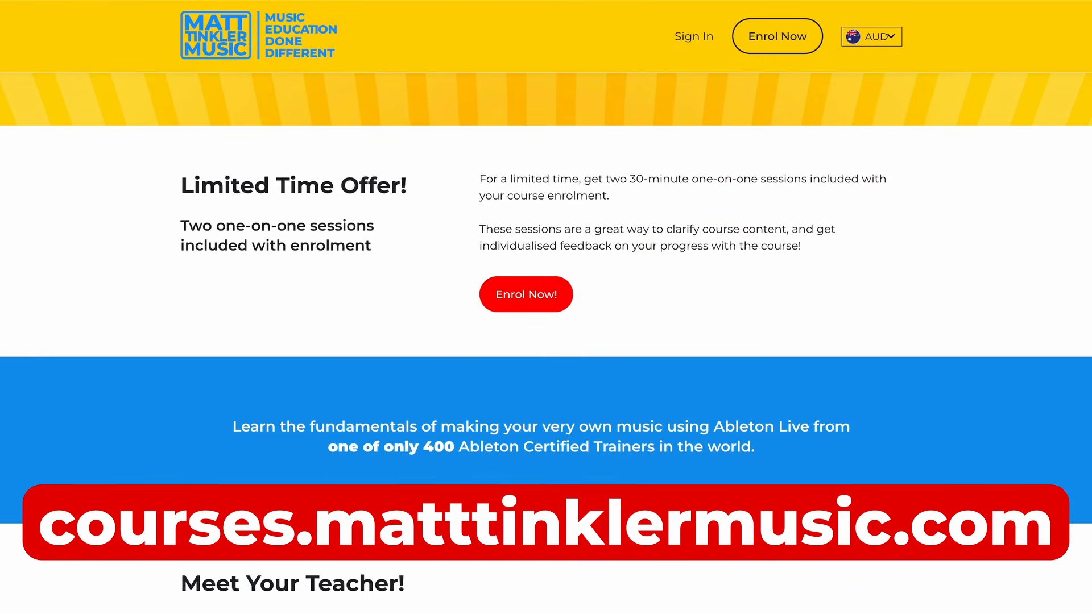
{"action": "scroll", "coordinate": [546, 307], "scroll_direction": "down", "scroll_amount": 3}
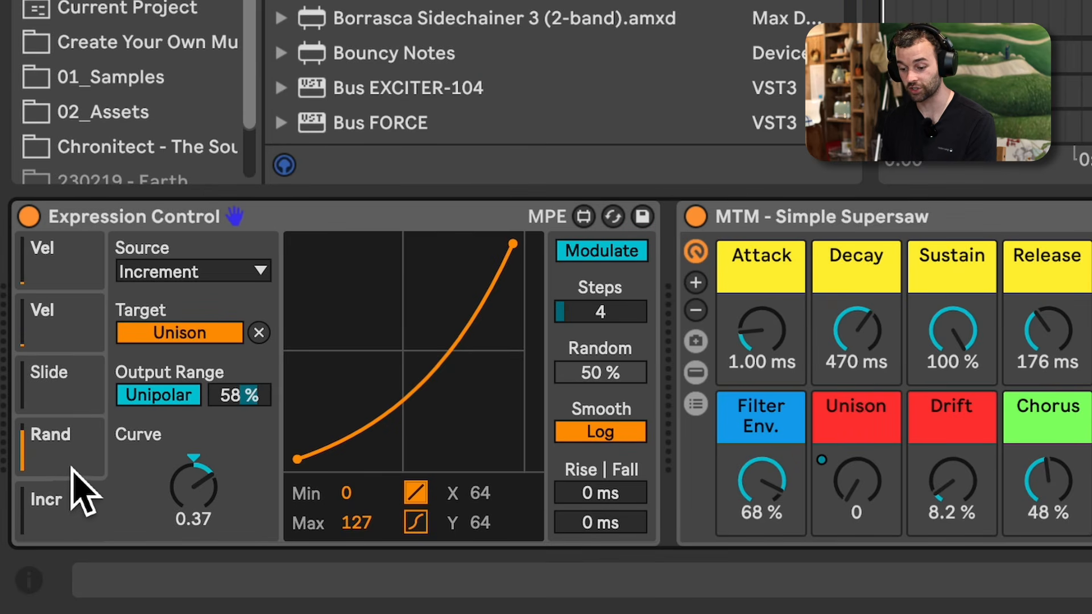
Show the Slide modulation's settings and look through the available source options
{"action": "left_click", "coordinate": [81, 405]}
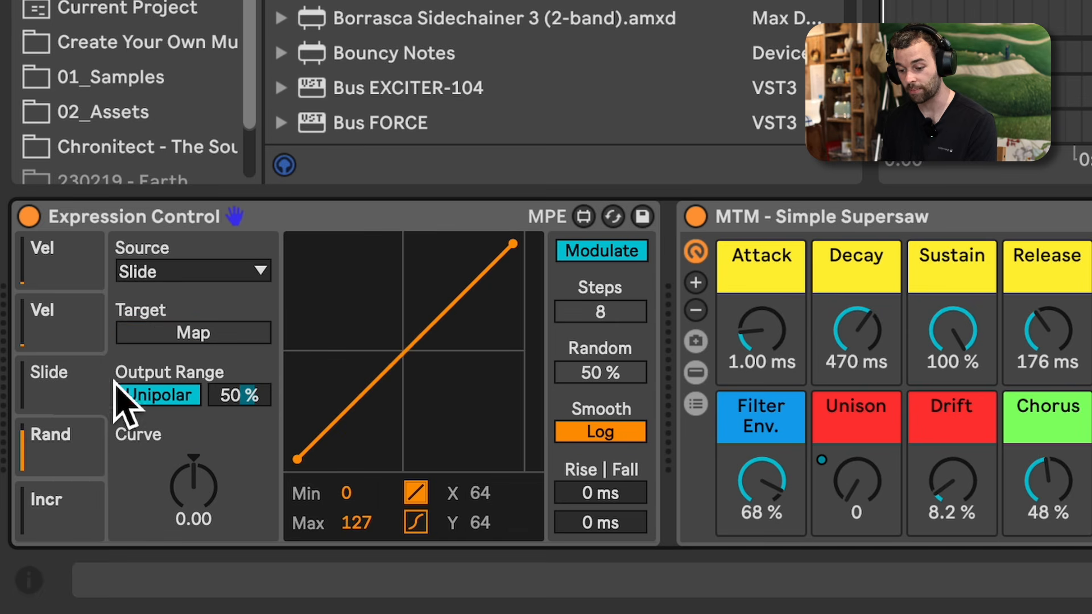
{"action": "left_click", "coordinate": [216, 275]}
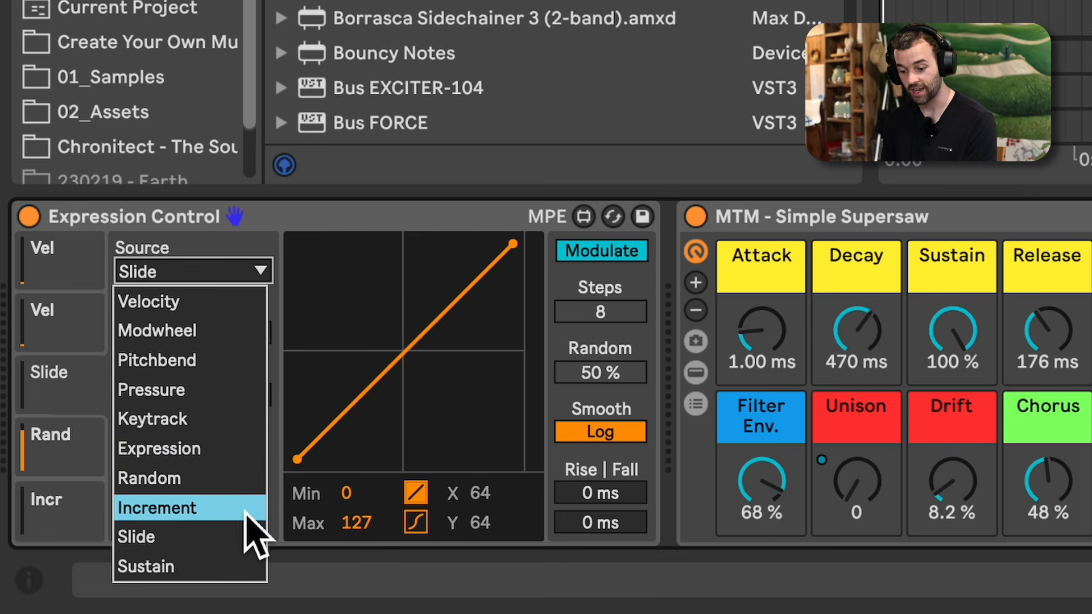
{"action": "left_click", "coordinate": [224, 240]}
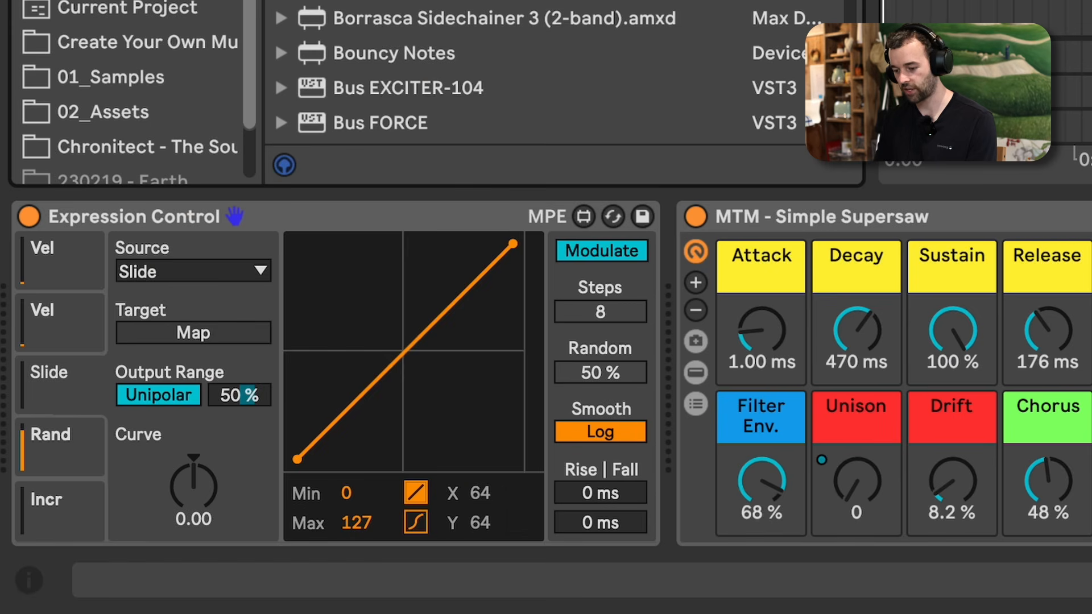
Add a CC Control ahead of the existing Expression Control, fold the latter, and insert a second Expression Control between them
{"action": "left_click_drag", "start_coordinate": [57, 188], "coordinate": [23, 308]}
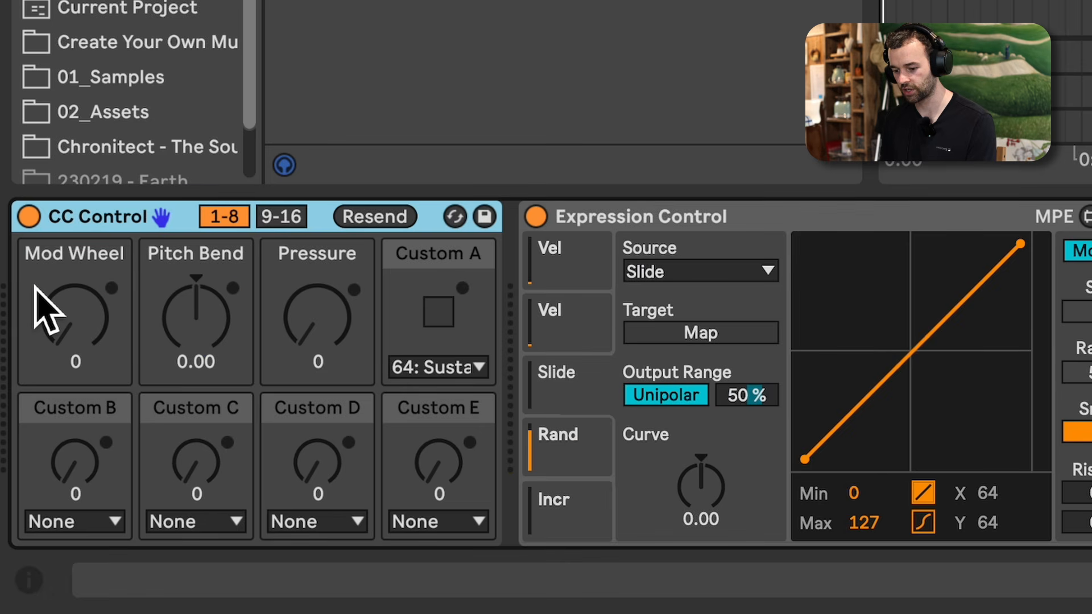
{"action": "double_click", "coordinate": [761, 217]}
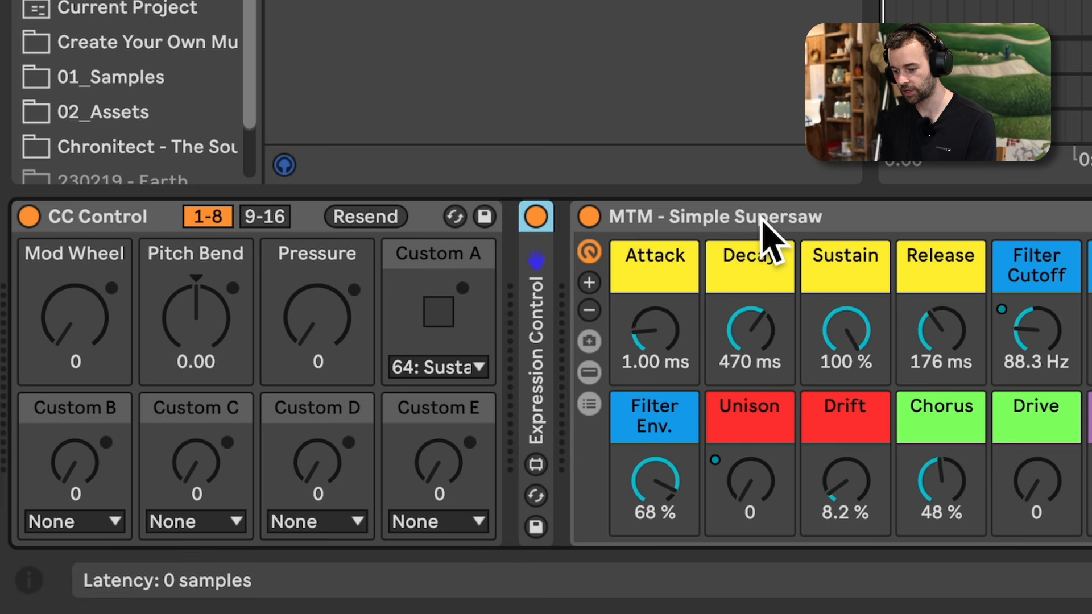
{"action": "left_click", "coordinate": [690, 42]}
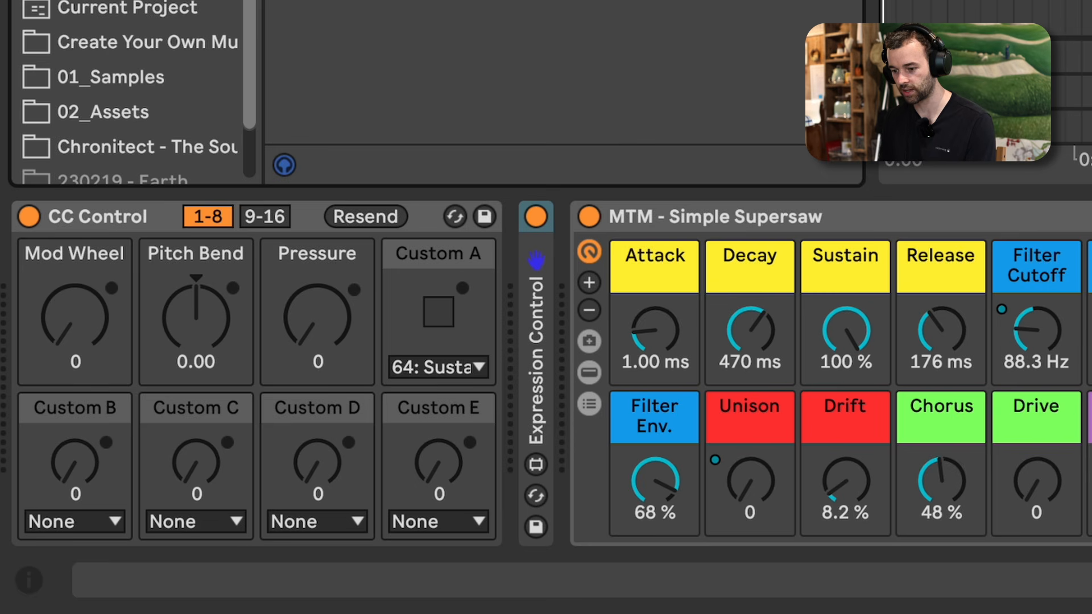
{"action": "double_click", "coordinate": [526, 219]}
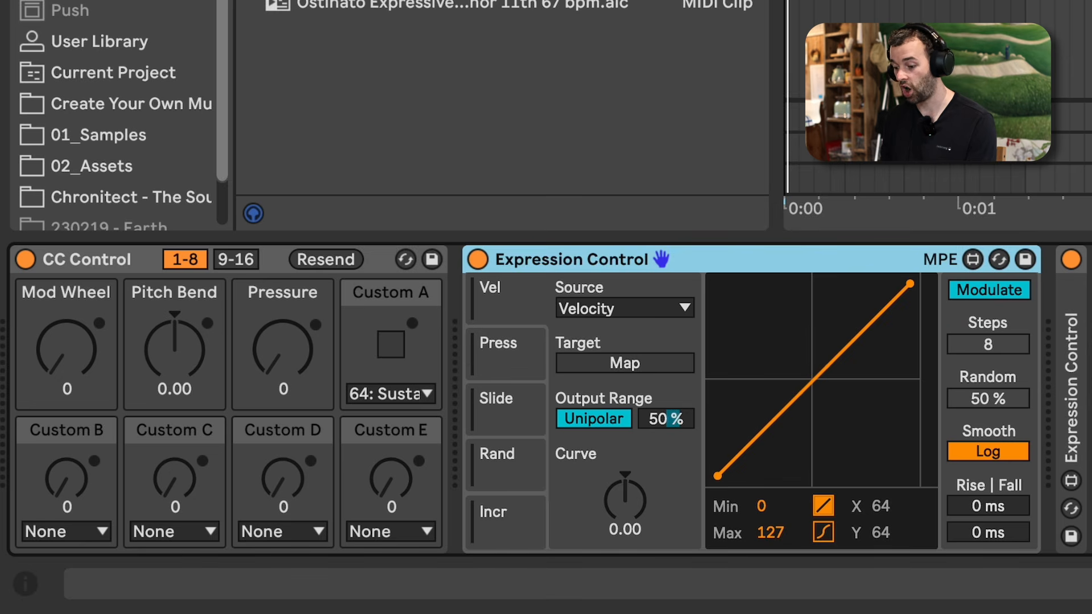
Set the source of the new Expression Control's first modulation to Modwheel
{"action": "left_click", "coordinate": [488, 304]}
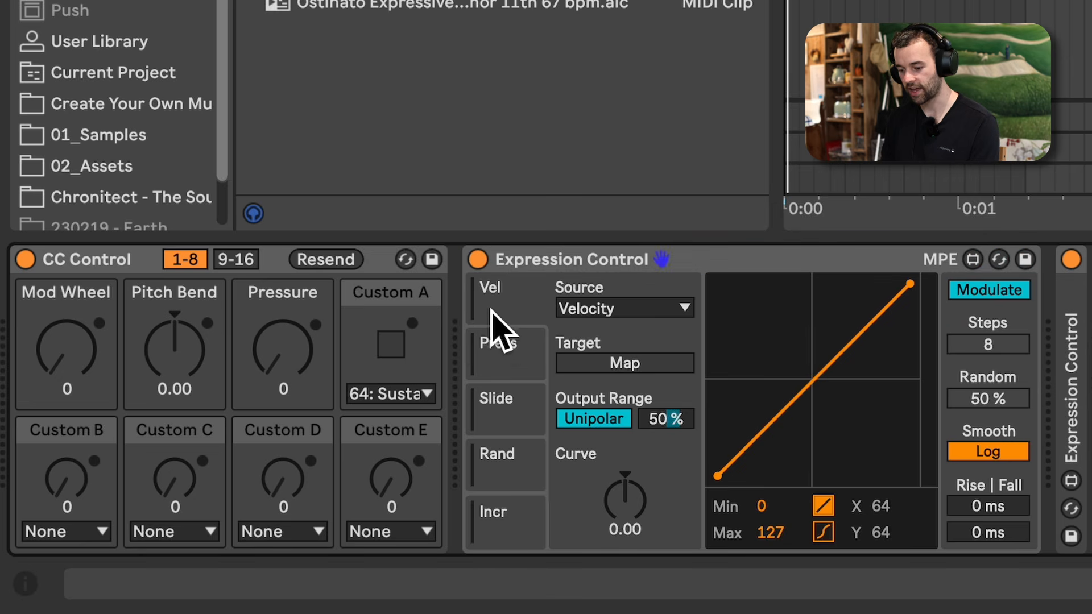
{"action": "left_click", "coordinate": [628, 316]}
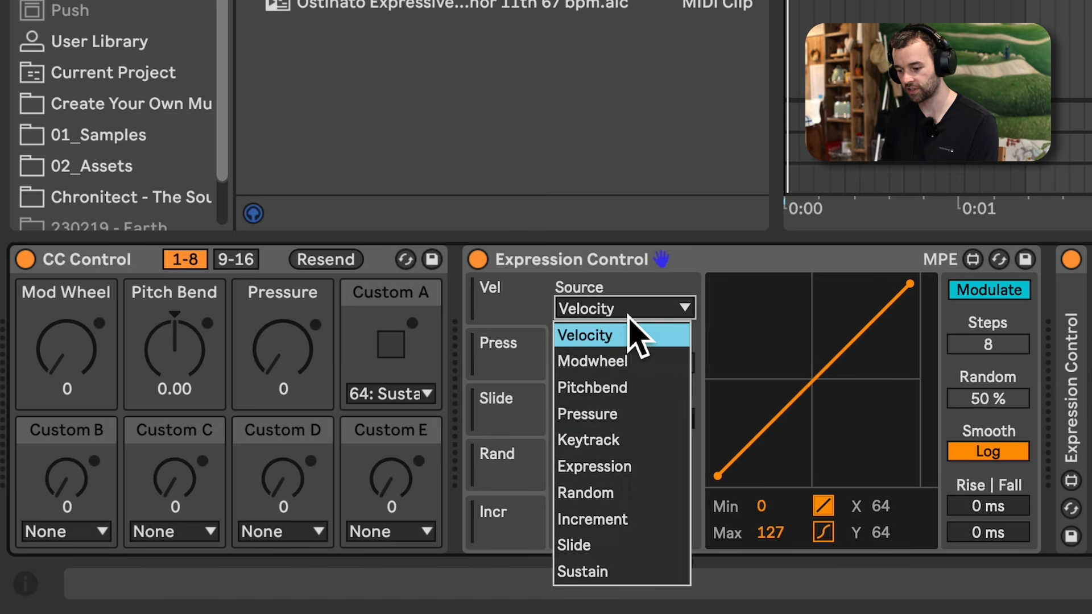
{"action": "left_click", "coordinate": [628, 363]}
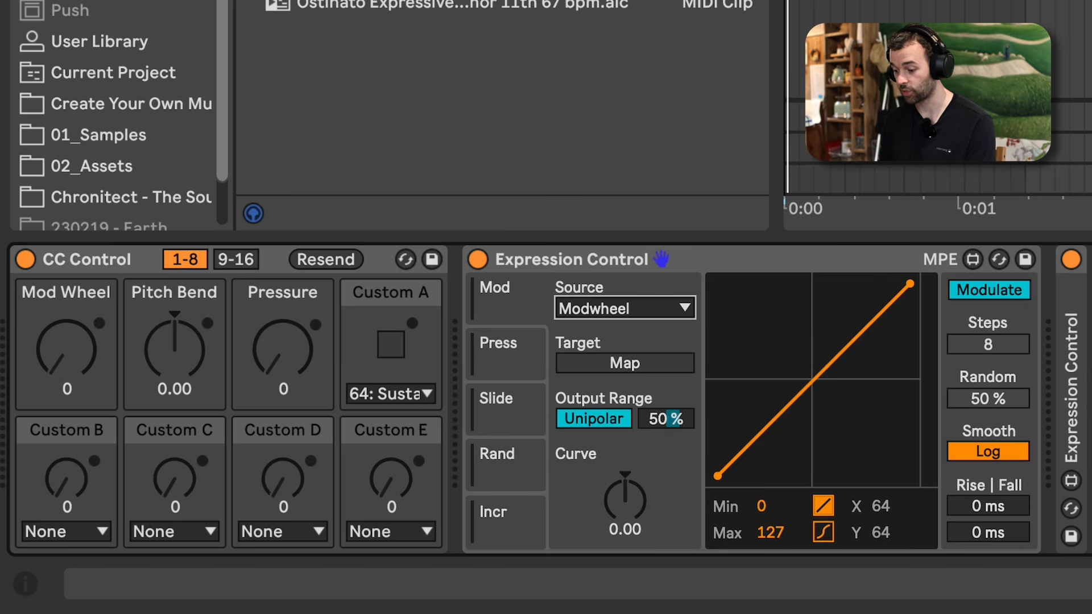
Fold the two MTM racks and add a Reverb at the end of the device chain
{"action": "double_click", "coordinate": [1081, 265]}
{"action": "double_click", "coordinate": [1081, 264]}
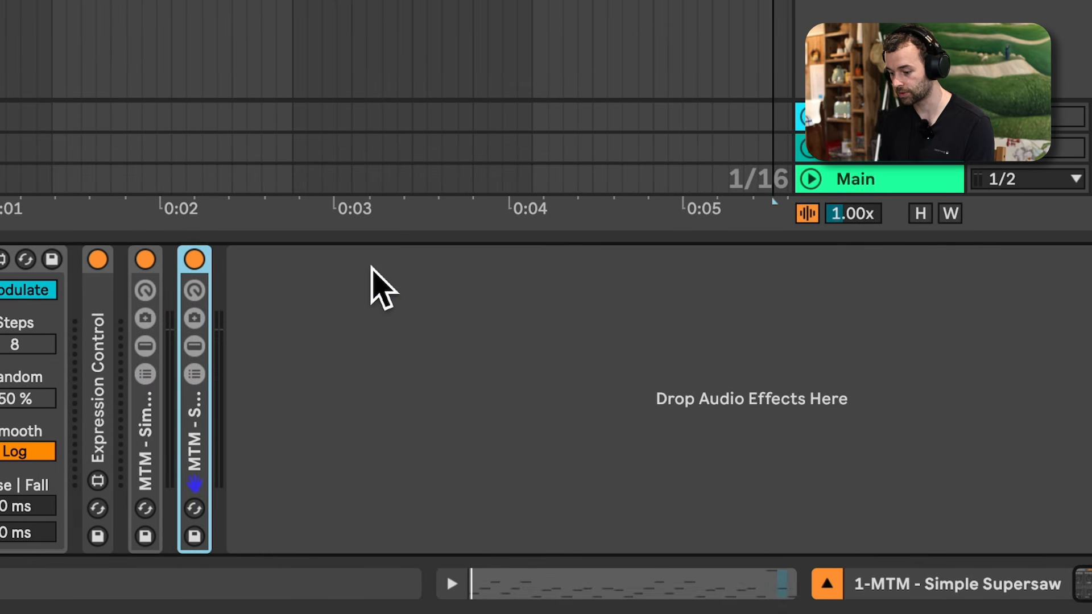
{"action": "left_click", "coordinate": [60, 221]}
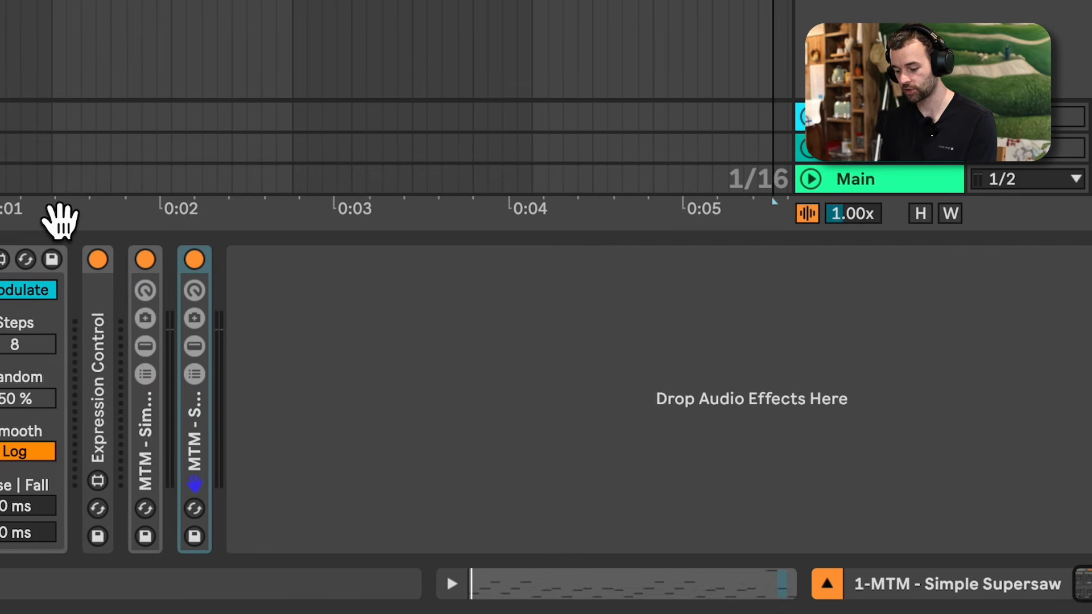
{"action": "left_click_drag", "start_coordinate": [0, 258], "coordinate": [430, 449]}
Map the Modwheel modulation to the Reverb's Dry/Wet with a 100% output range, and lower Dry/Wet to 0%
{"action": "left_click", "coordinate": [123, 446]}
{"action": "left_click", "coordinate": [1045, 546]}
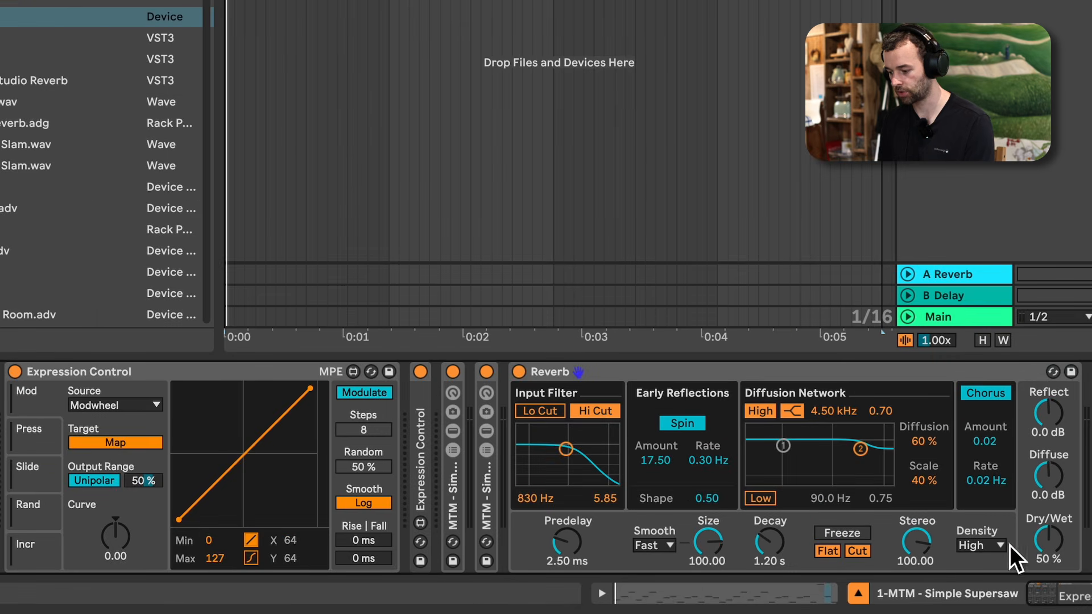
{"action": "left_click_drag", "start_coordinate": [1056, 546], "coordinate": [1055, 566]}
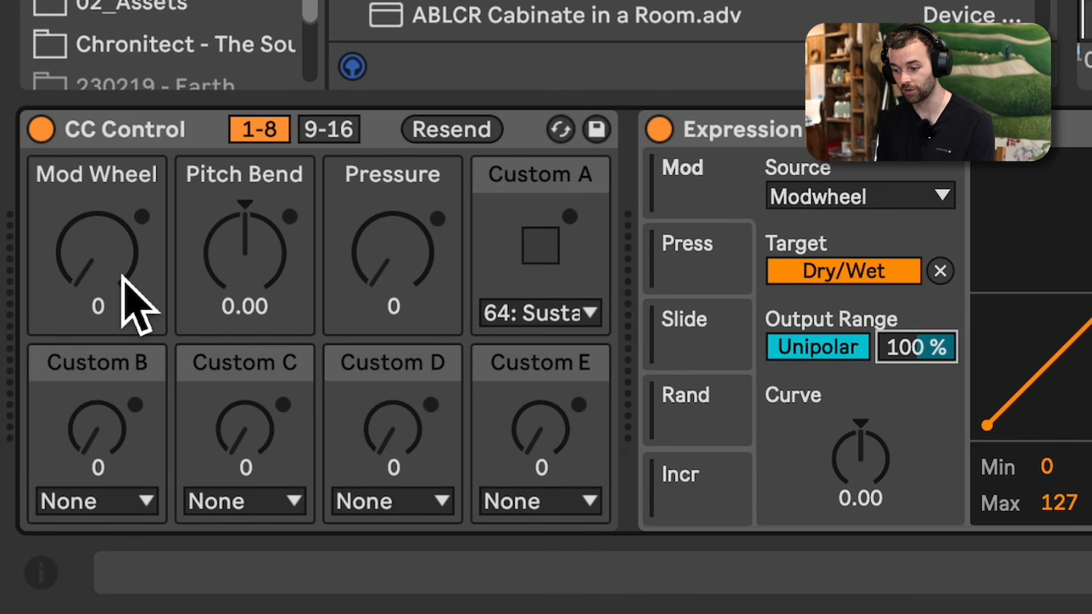
Show the CC Control's Mod Wheel automation in a new lane and insert a rising ramp shape across the clip
{"action": "right_click", "coordinate": [113, 286]}
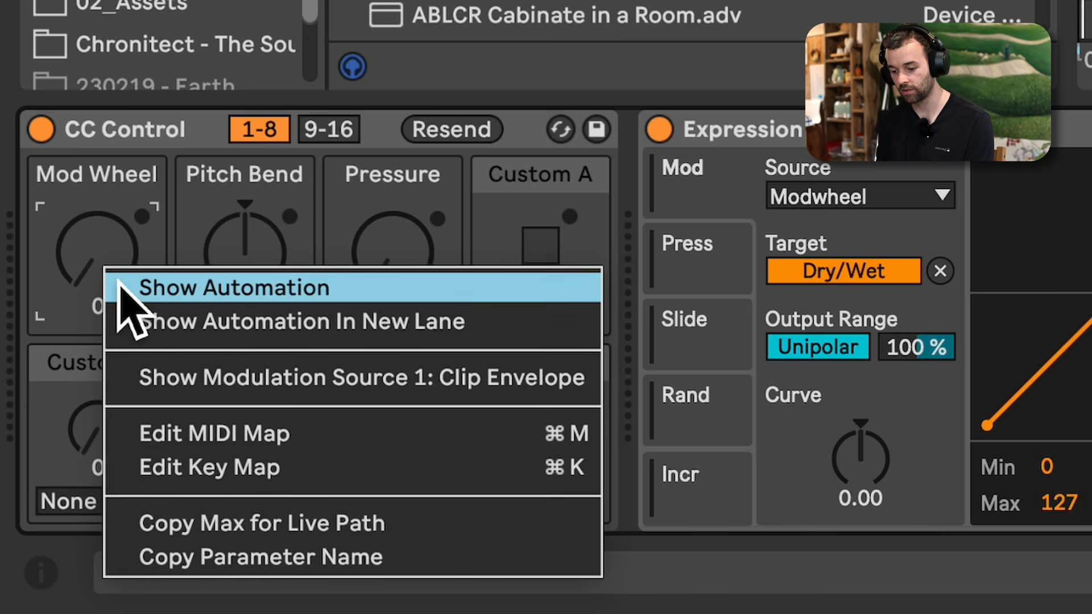
{"action": "left_click", "coordinate": [161, 325]}
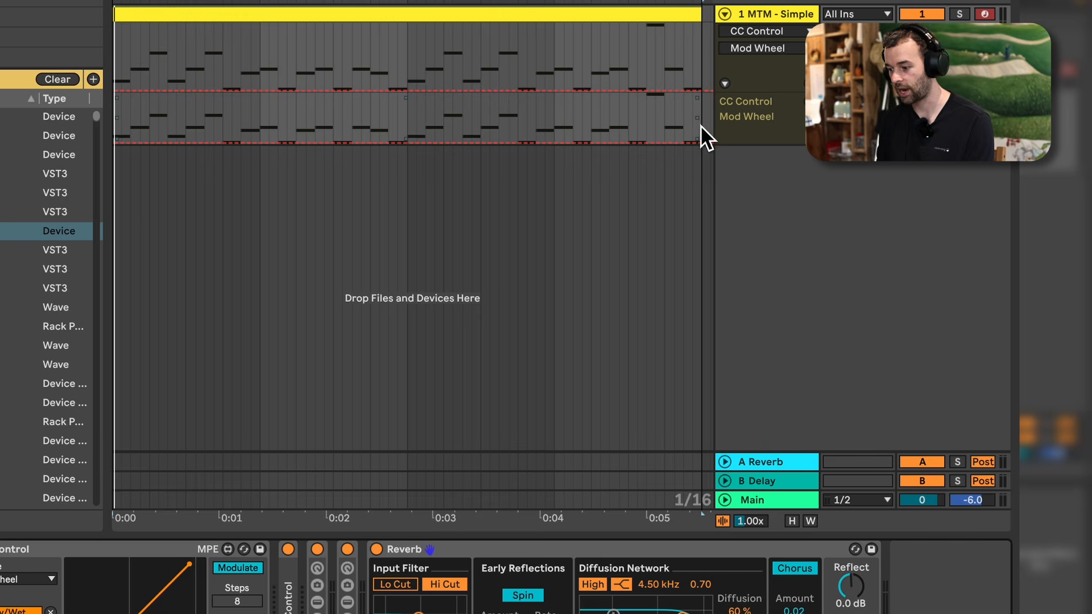
{"action": "mouse_move", "coordinate": [701, 125]}
{"action": "left_mouse_down"}
{"action": "mouse_move", "coordinate": [597, 122]}
{"action": "mouse_move", "coordinate": [700, 122]}
{"action": "left_mouse_up"}
{"action": "right_click", "coordinate": [681, 121]}
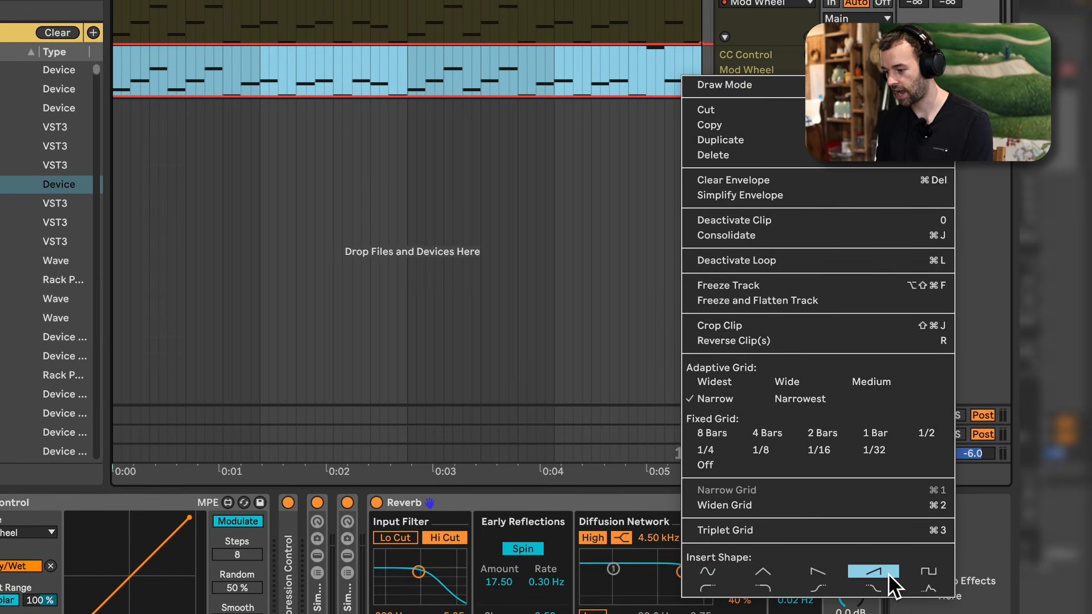
{"action": "left_click", "coordinate": [887, 572]}
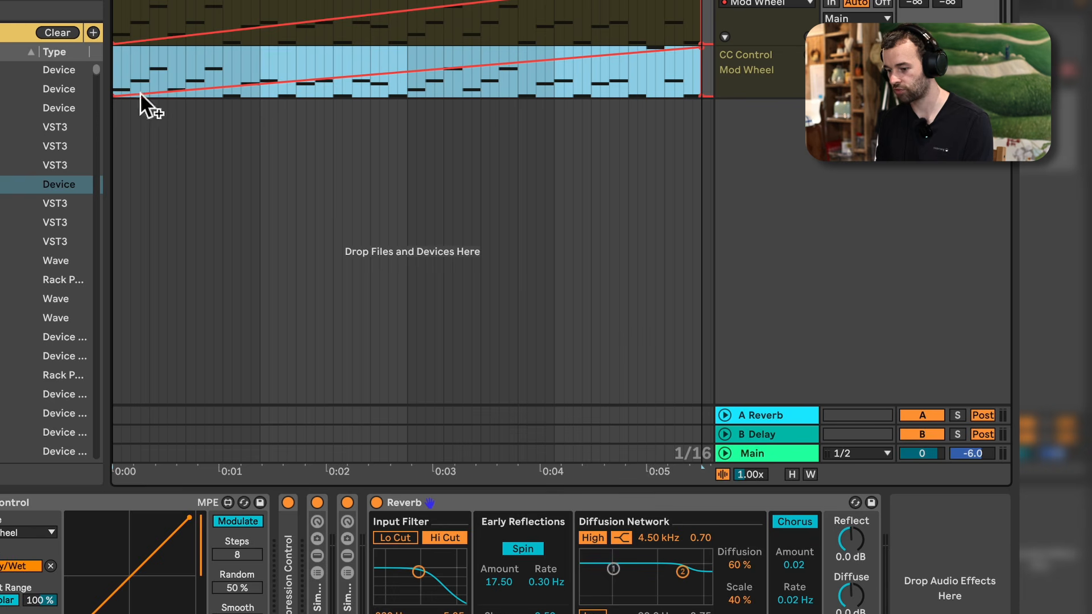
Play the clip from its start to hear the reverb sweep, and set the Reverb's Decay to 5.04 s
{"action": "left_click", "coordinate": [603, 83]}
{"action": "left_click", "coordinate": [649, 80]}
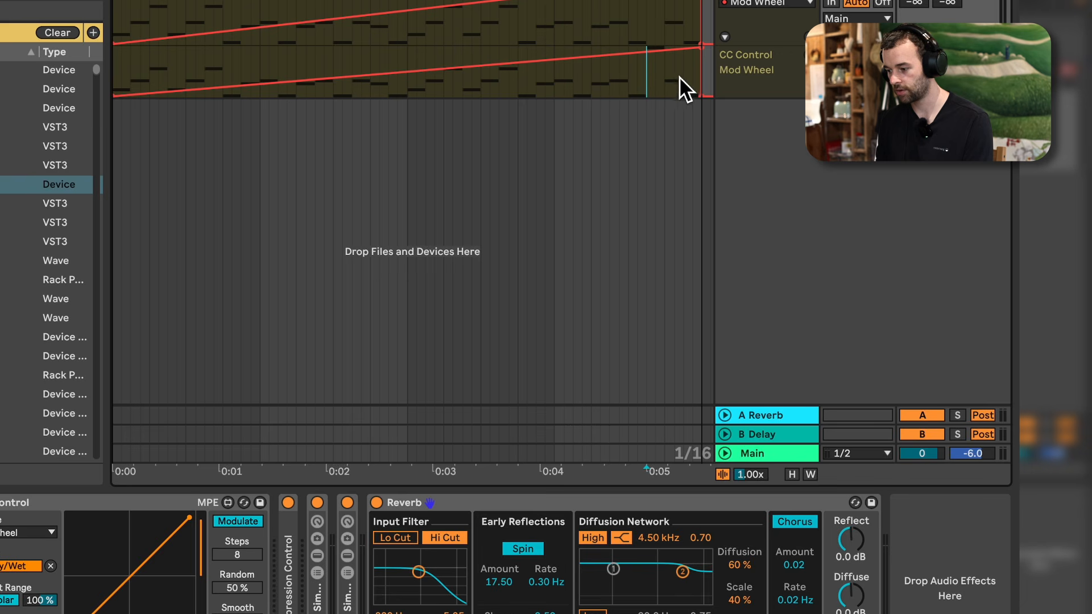
{"action": "left_click", "coordinate": [126, 72]}
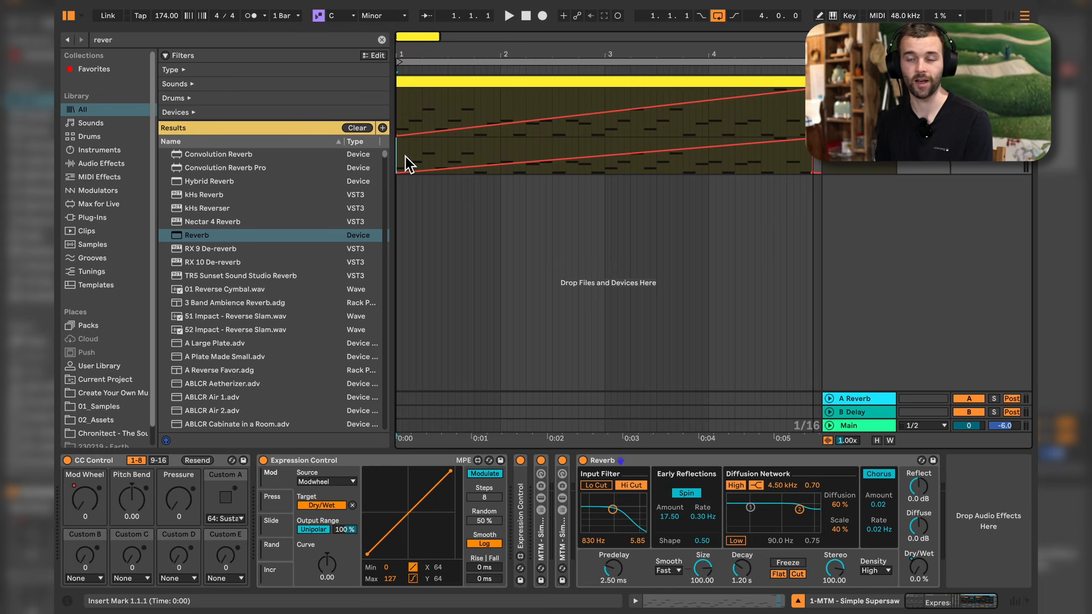
{"action": "key", "text": "space"}
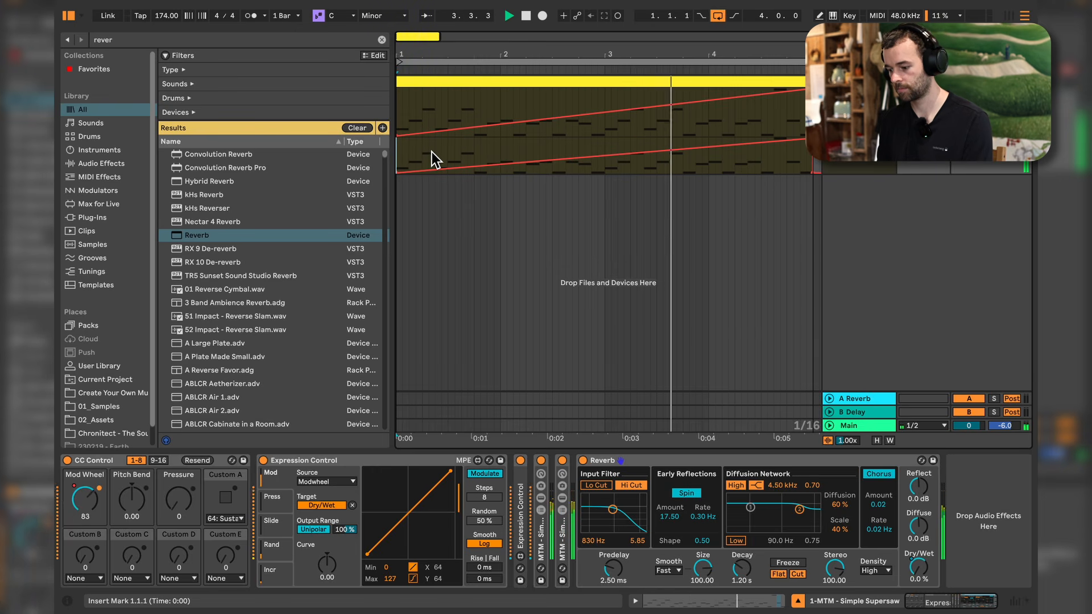
{"action": "key", "text": "space"}
{"action": "left_click_drag", "start_coordinate": [743, 569], "coordinate": [743, 543]}
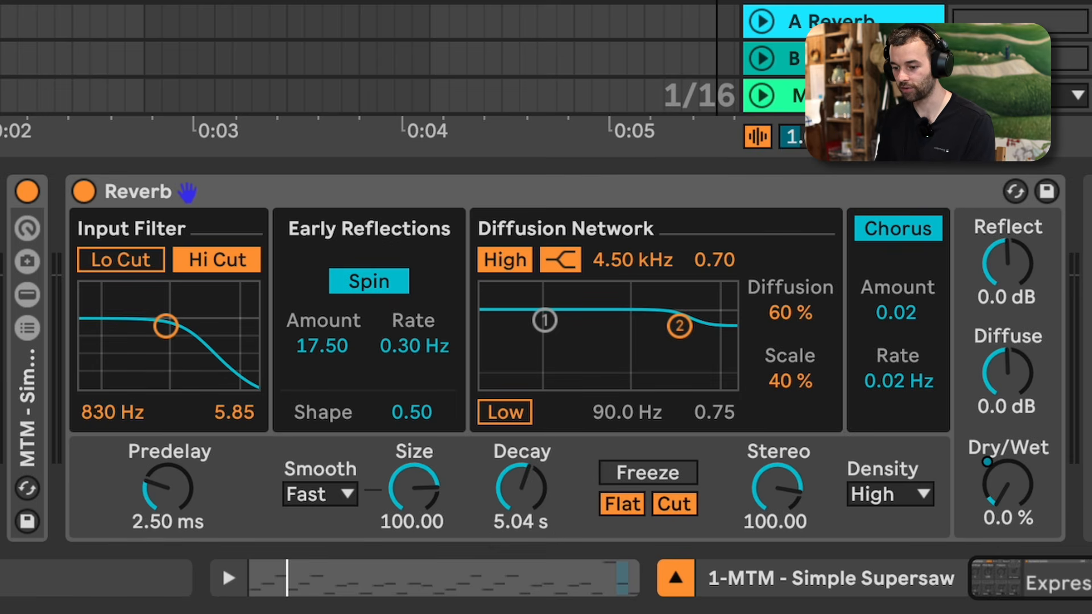
Insert an Auto Filter before the Reverb and set it to high-pass with a frequency of 26.0 Hz
{"action": "left_click_drag", "start_coordinate": [49, 324], "coordinate": [102, 406]}
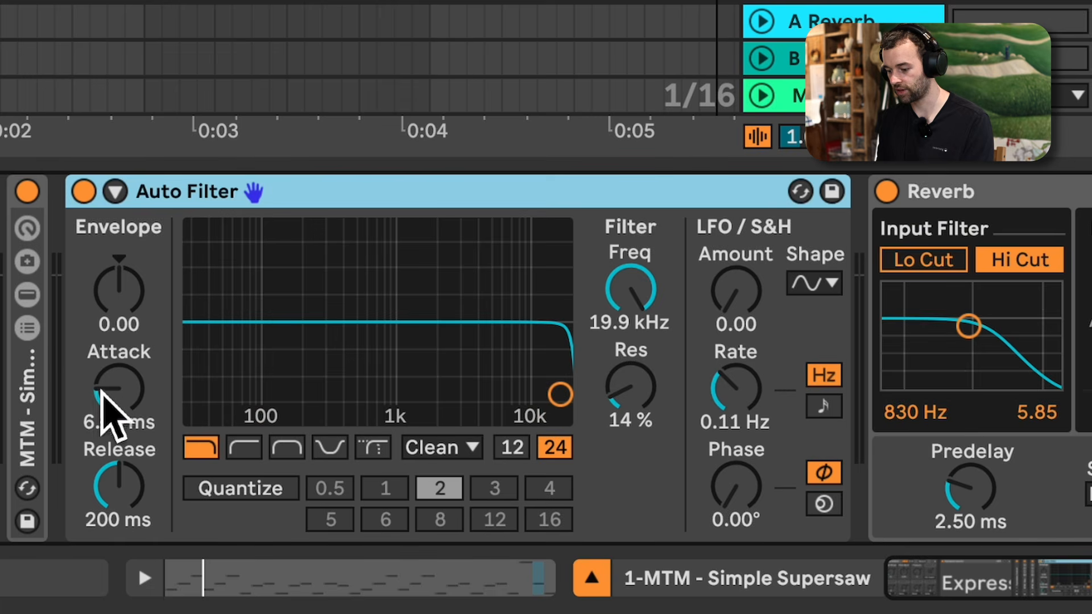
{"action": "left_click", "coordinate": [244, 447]}
{"action": "left_click_drag", "start_coordinate": [631, 290], "coordinate": [630, 384]}
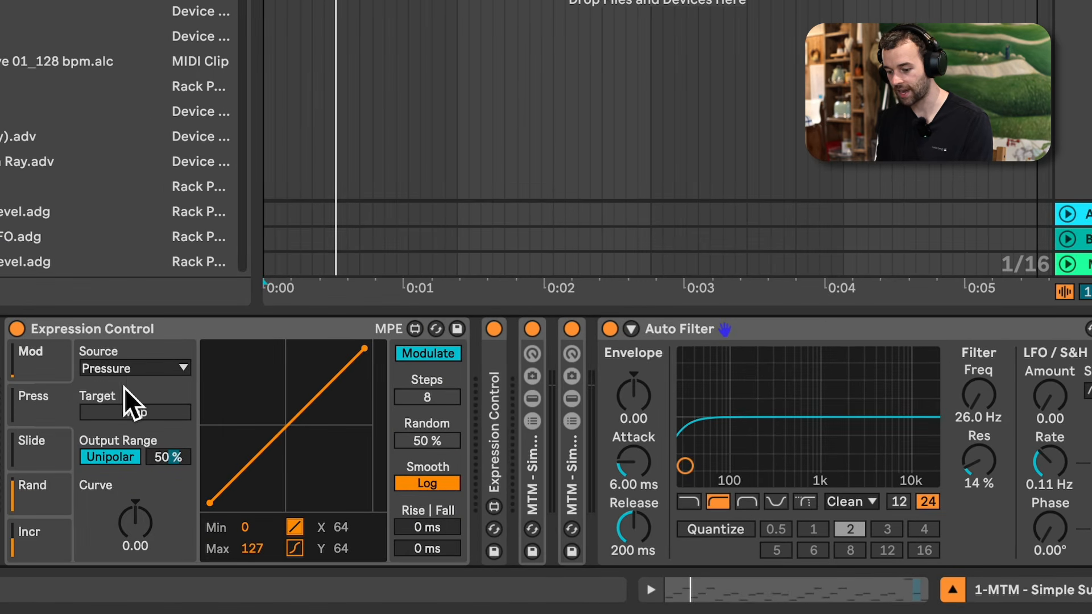
Set the second modulation's source to Modwheel and map it to the Auto Filter's frequency
{"action": "left_click", "coordinate": [128, 375]}
{"action": "left_click", "coordinate": [131, 411]}
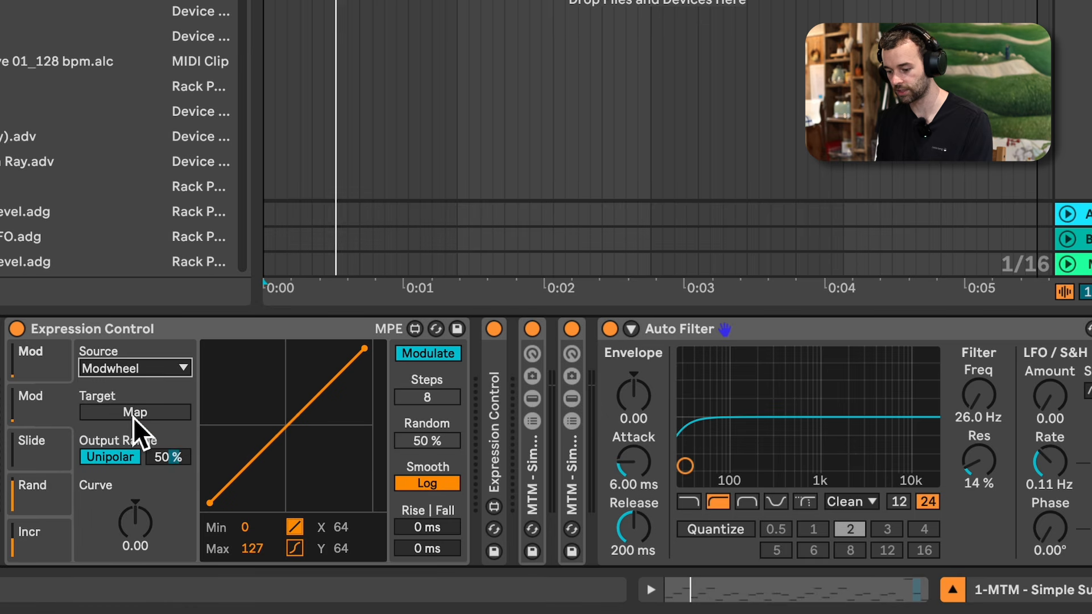
{"action": "left_click", "coordinate": [133, 412]}
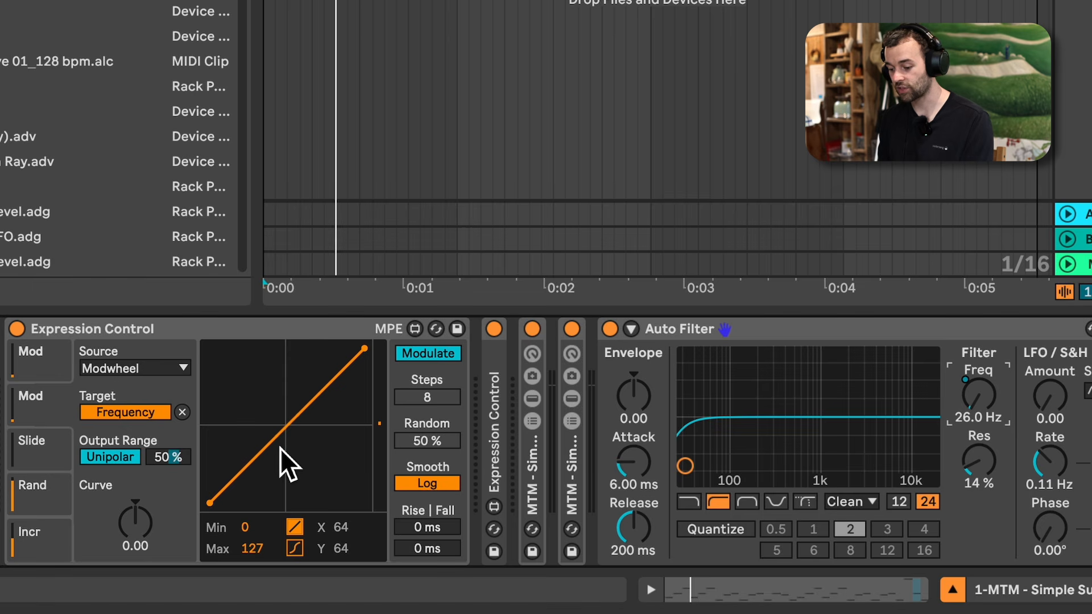
Bend the filter frequency modulation's curve to 0.76 while listening to playback
{"action": "left_click_drag", "start_coordinate": [279, 445], "coordinate": [319, 503]}
{"action": "key", "text": "space"}
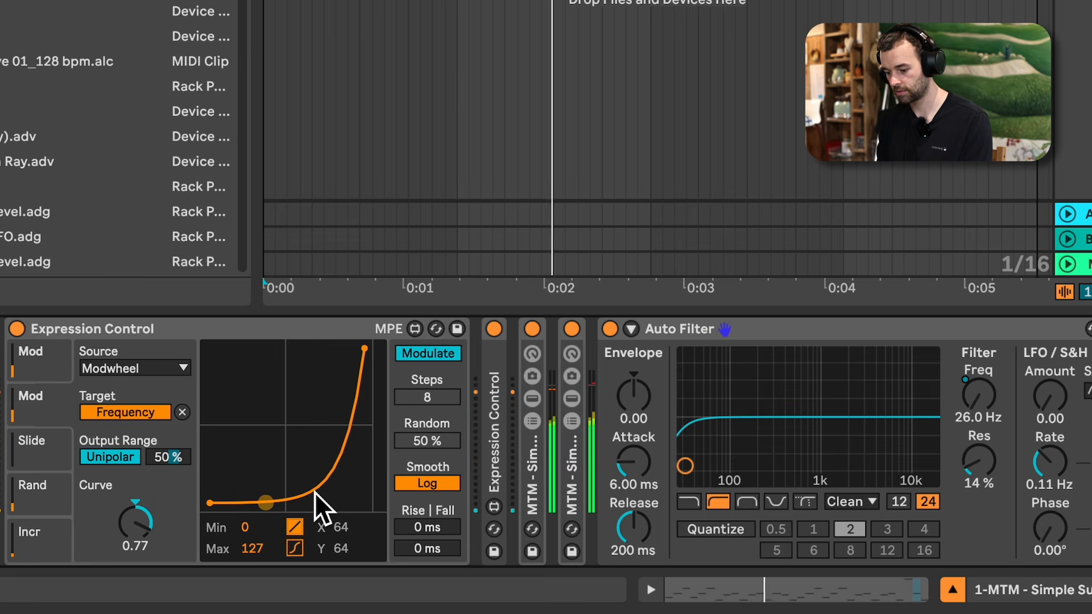
{"action": "left_click_drag", "start_coordinate": [315, 493], "coordinate": [315, 491]}
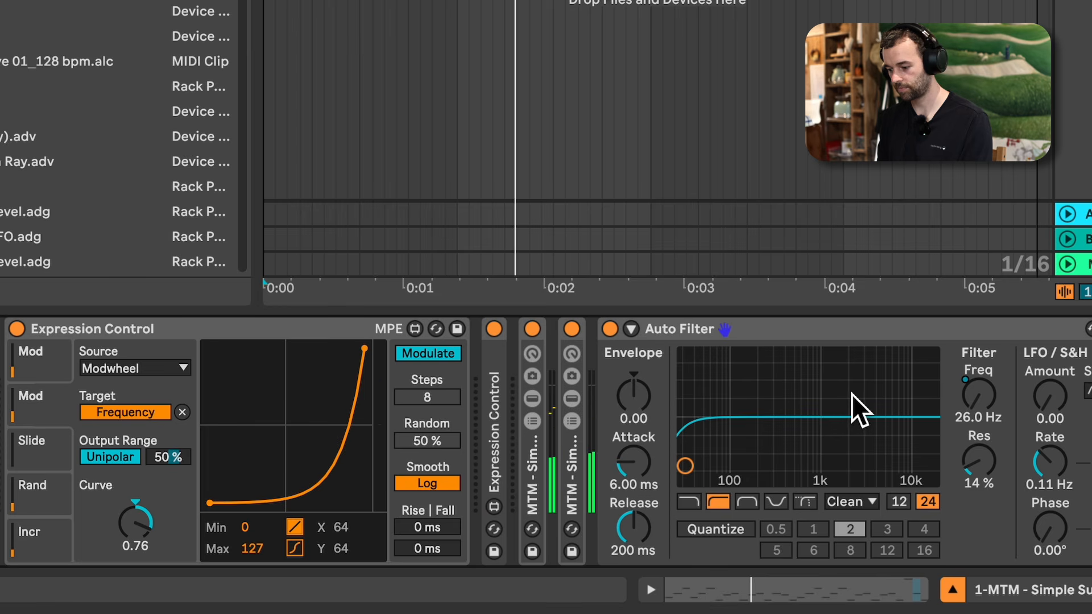
Move the Reverb ahead of the Auto Filter and toggle playback to hear the new order
{"action": "left_click_drag", "start_coordinate": [1081, 328], "coordinate": [364, 472]}
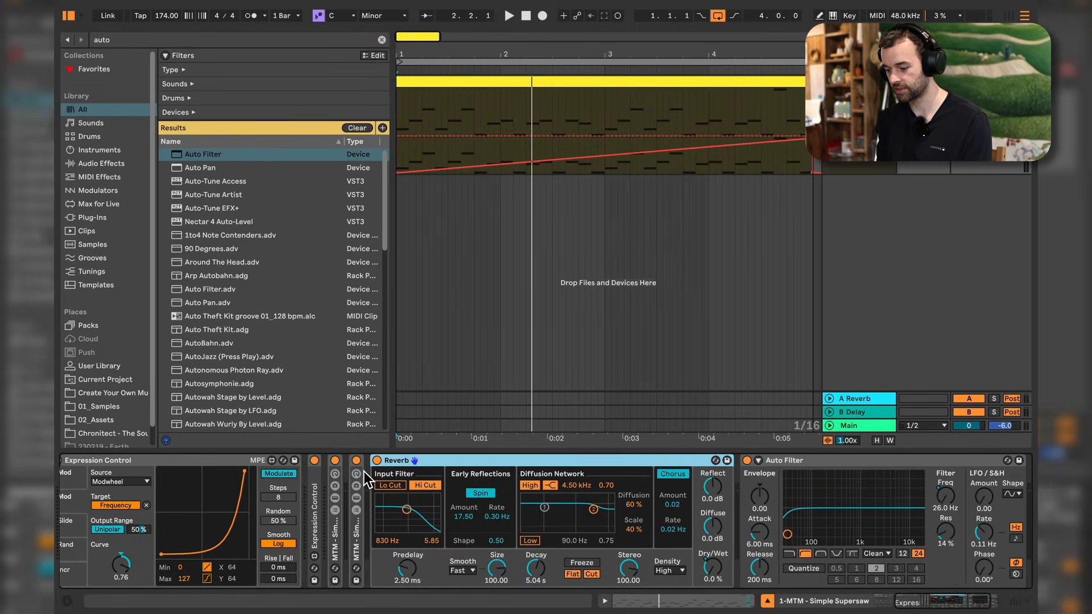
{"action": "key", "text": "space"}
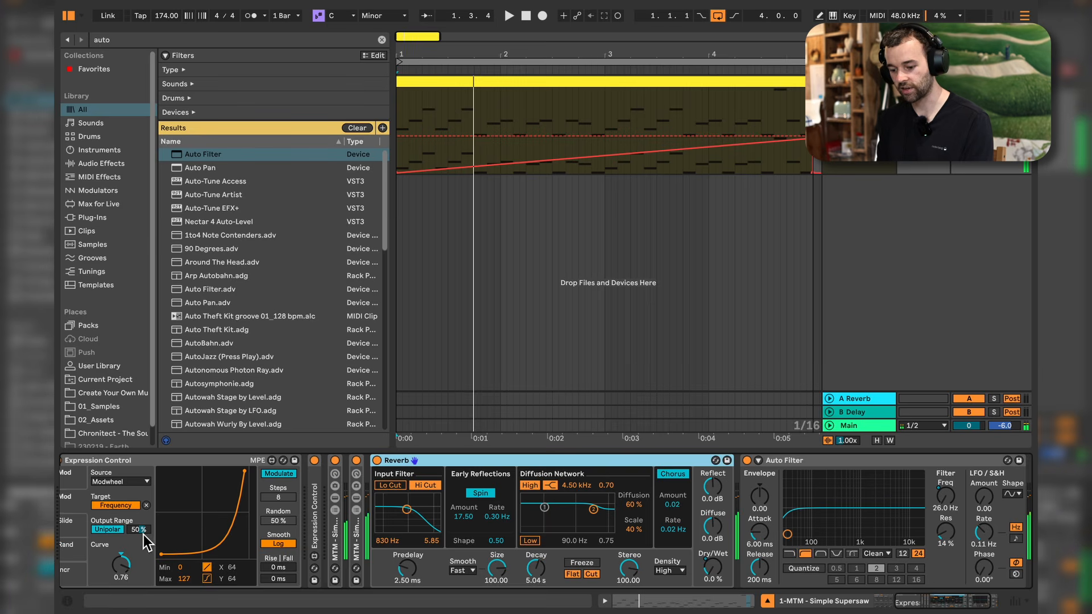
{"action": "scroll", "coordinate": [143, 535], "scroll_direction": "left", "scroll_amount": 3}
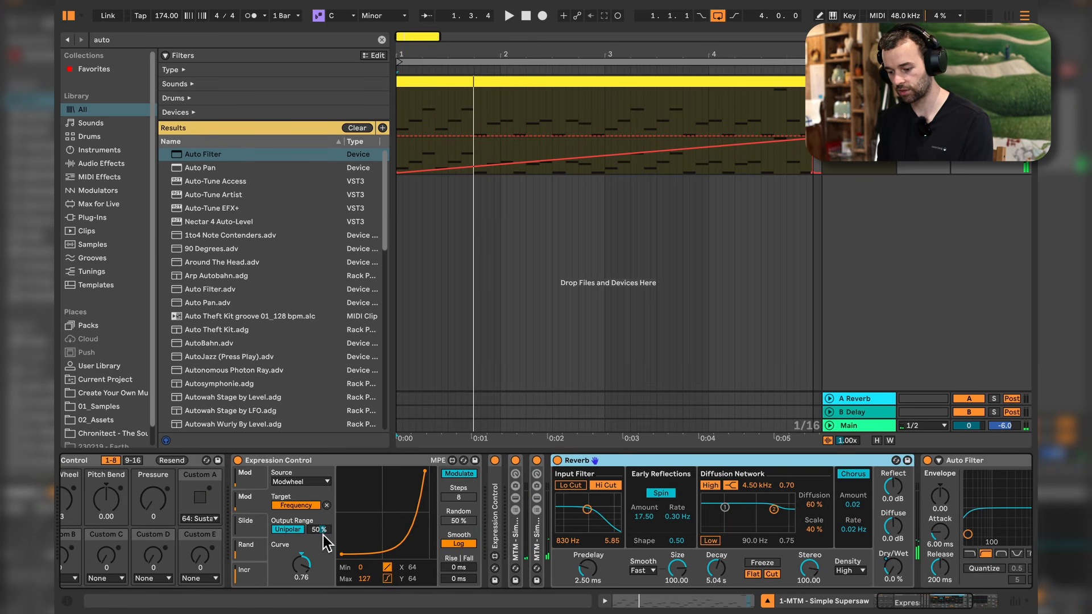
Raise the filter frequency modulation's output range to 100 %, listen to playback, and reduce the range to 70 %
{"action": "left_click_drag", "start_coordinate": [323, 533], "coordinate": [323, 513]}
{"action": "scroll", "coordinate": [483, 545], "scroll_direction": "right", "scroll_amount": 3}
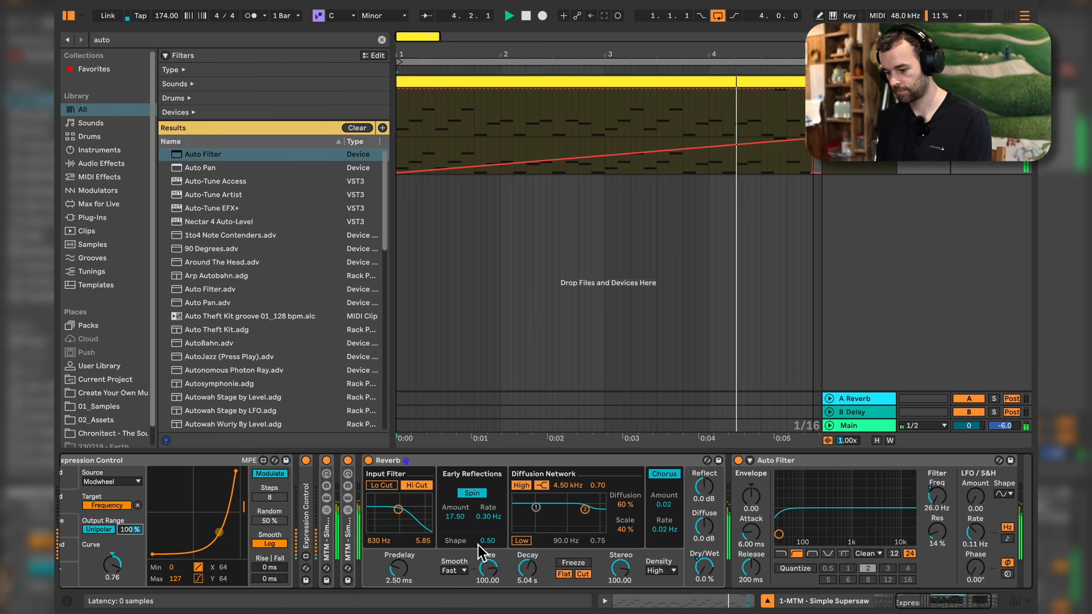
{"action": "key", "text": "space"}
{"action": "left_click_drag", "start_coordinate": [129, 529], "coordinate": [130, 537]}
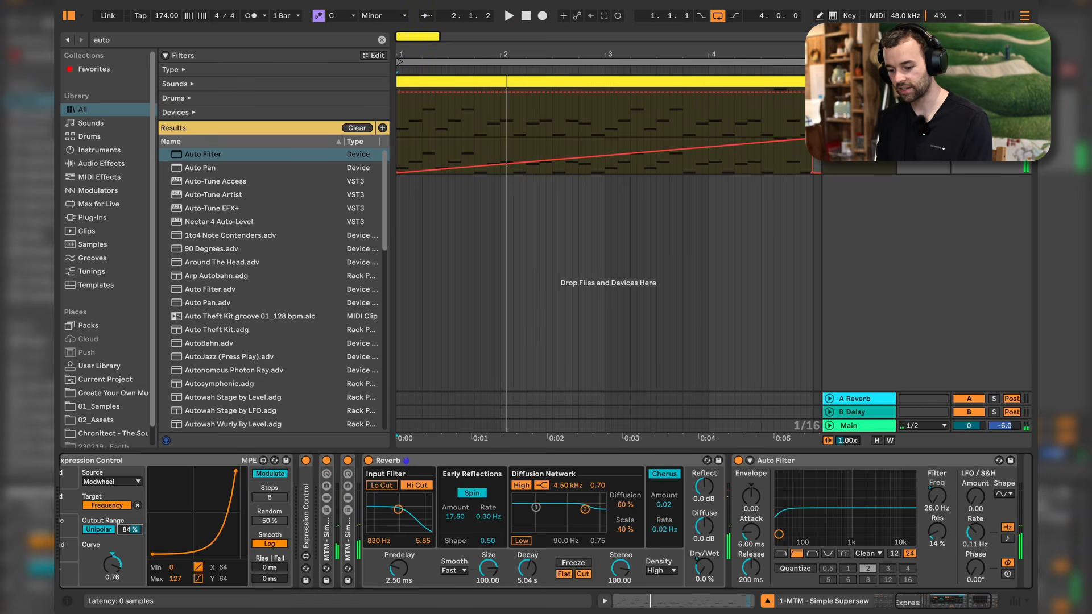
Insert a Phaser-Flanger between the Reverb and the Auto Filter and set its Dry/Wet to 0 %
{"action": "key", "text": "ctrl+f"}
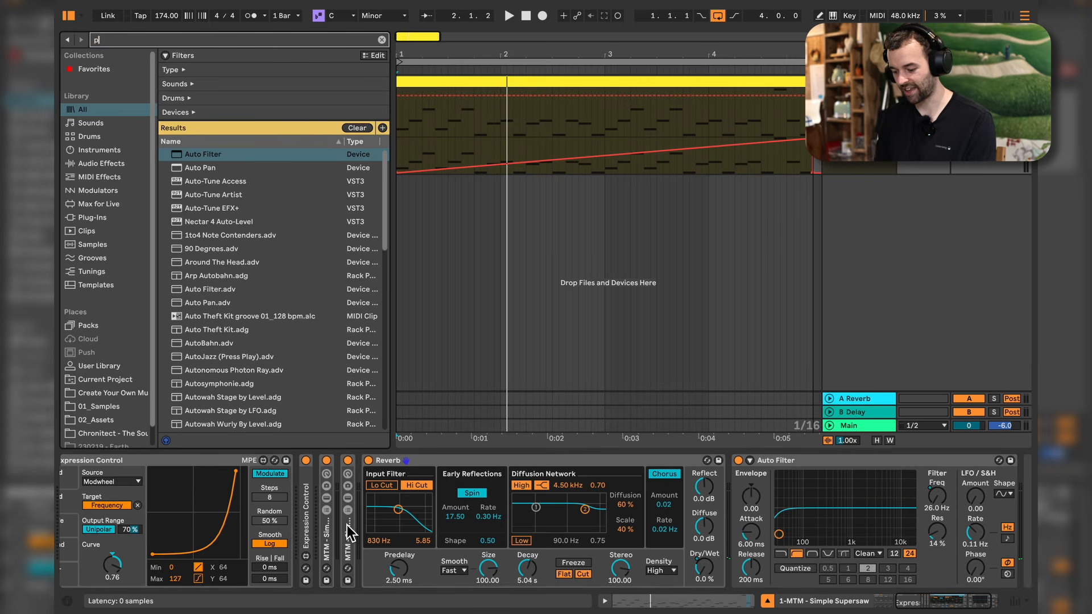
{"action": "type", "text": "phaser"}
{"action": "left_click_drag", "start_coordinate": [205, 168], "coordinate": [275, 256]}
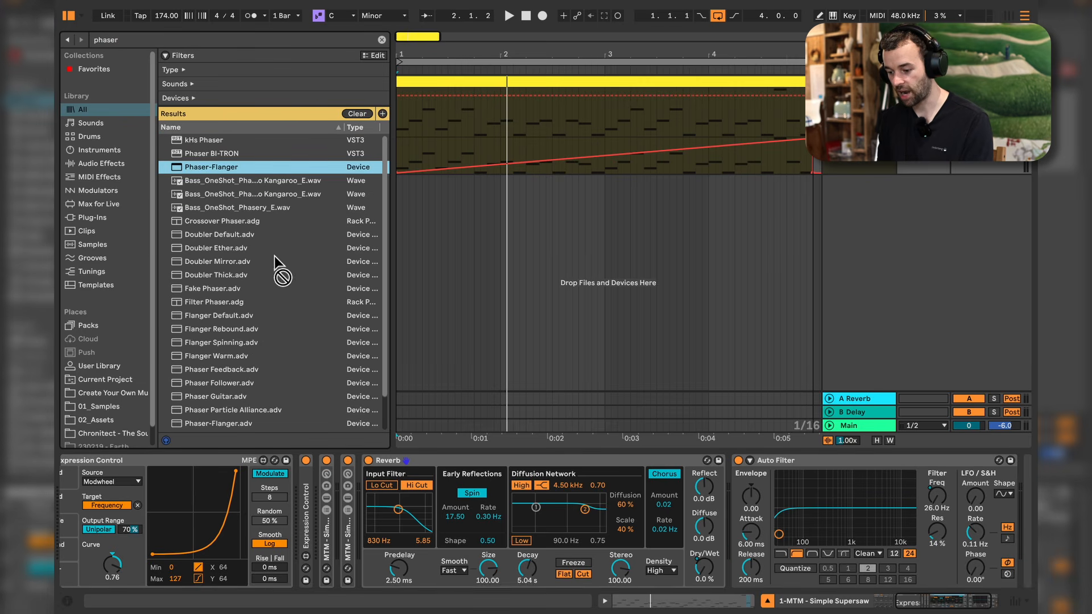
{"action": "left_click_drag", "start_coordinate": [637, 455], "coordinate": [719, 492]}
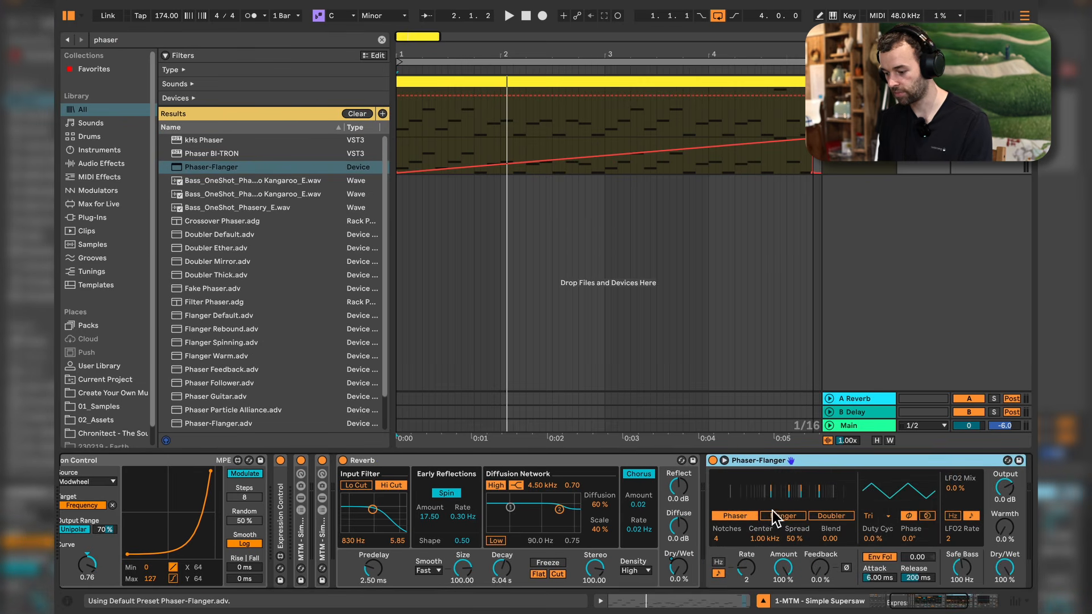
{"action": "left_click_drag", "start_coordinate": [1005, 570], "coordinate": [1005, 576]}
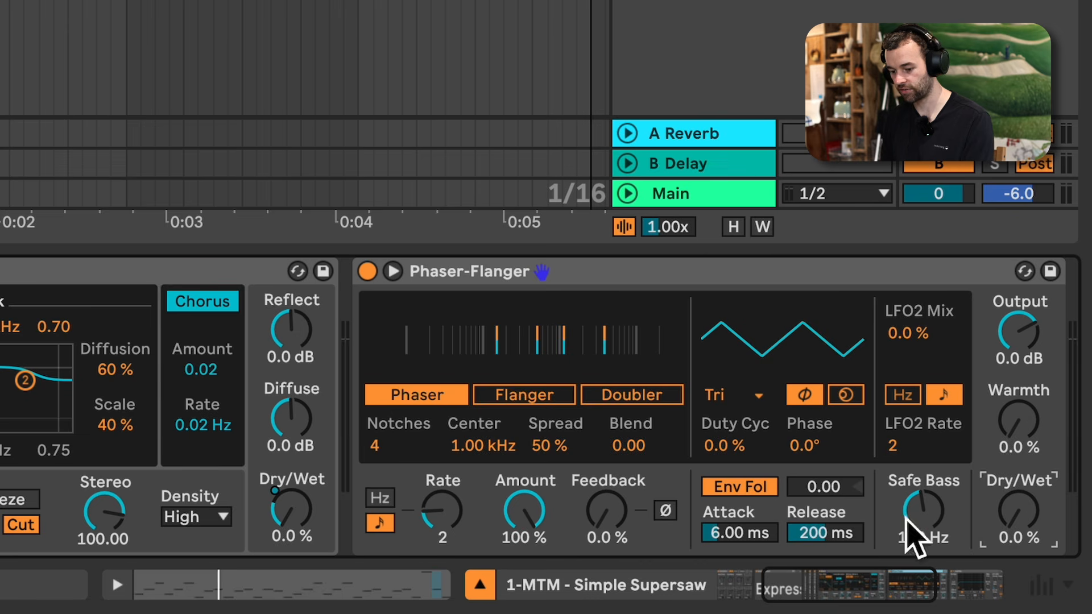
Set the third modulation's source to Modwheel, map it to the Phaser-Flanger's Dry/Wet, and set that Dry/Wet to 28 %
{"action": "scroll", "coordinate": [540, 406], "scroll_direction": "left", "scroll_amount": 8}
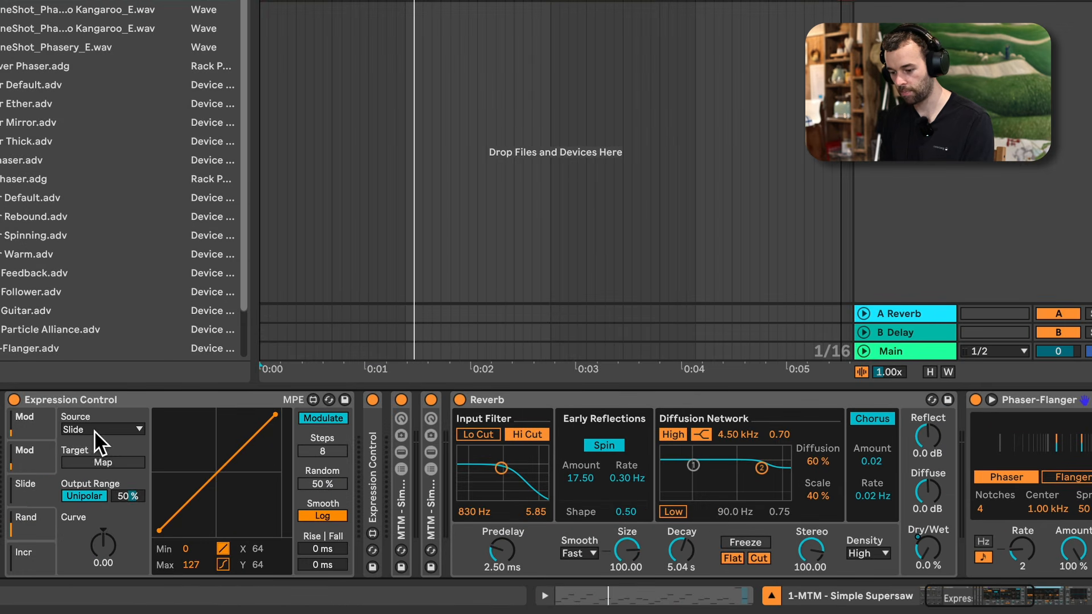
{"action": "left_click", "coordinate": [94, 430]}
{"action": "left_click", "coordinate": [102, 459]}
{"action": "scroll", "coordinate": [452, 508], "scroll_direction": "right", "scroll_amount": 10}
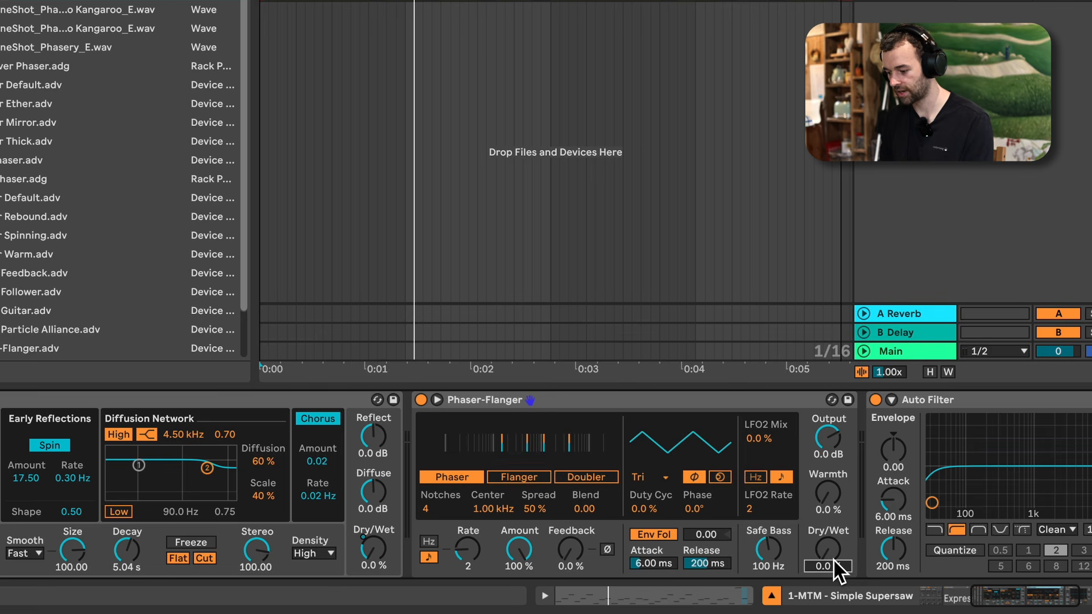
{"action": "scroll", "coordinate": [835, 569], "scroll_direction": "left", "scroll_amount": 3}
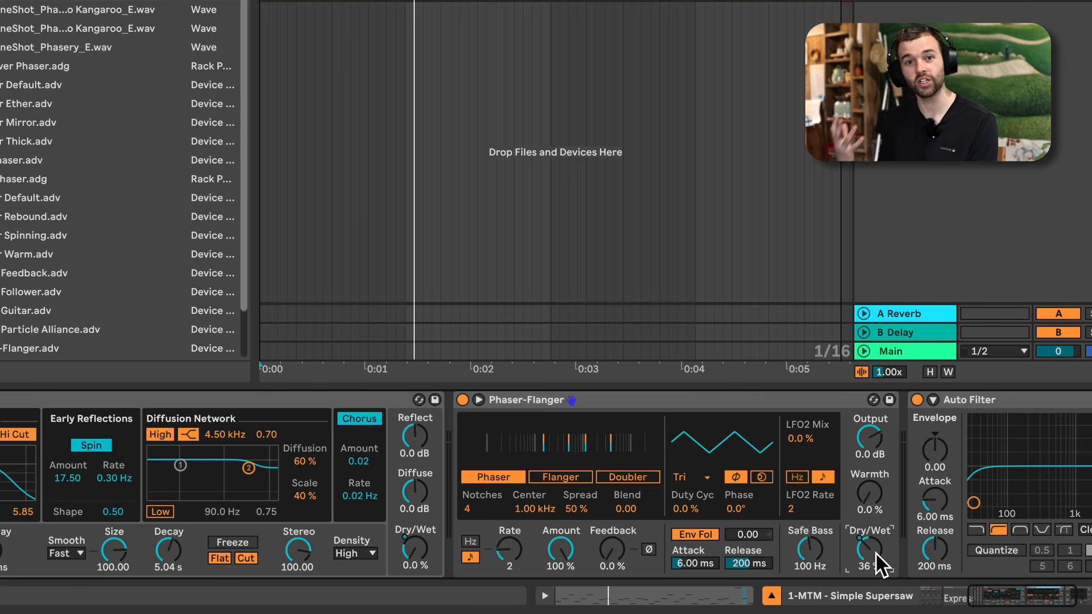
{"action": "left_click_drag", "start_coordinate": [875, 551], "coordinate": [876, 575]}
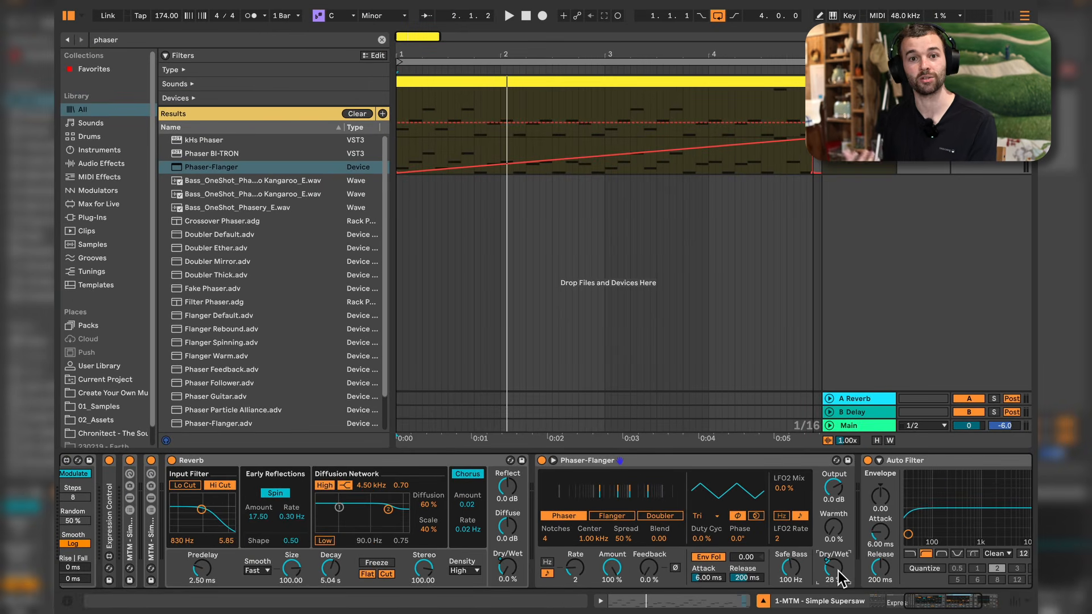
Select the mod wheel automation's time range and shape the phaser modulation into an S-curve with X 55, Y 57 and curves -0.67 and 0.67
{"action": "left_click_drag", "start_coordinate": [405, 158], "coordinate": [807, 156]}
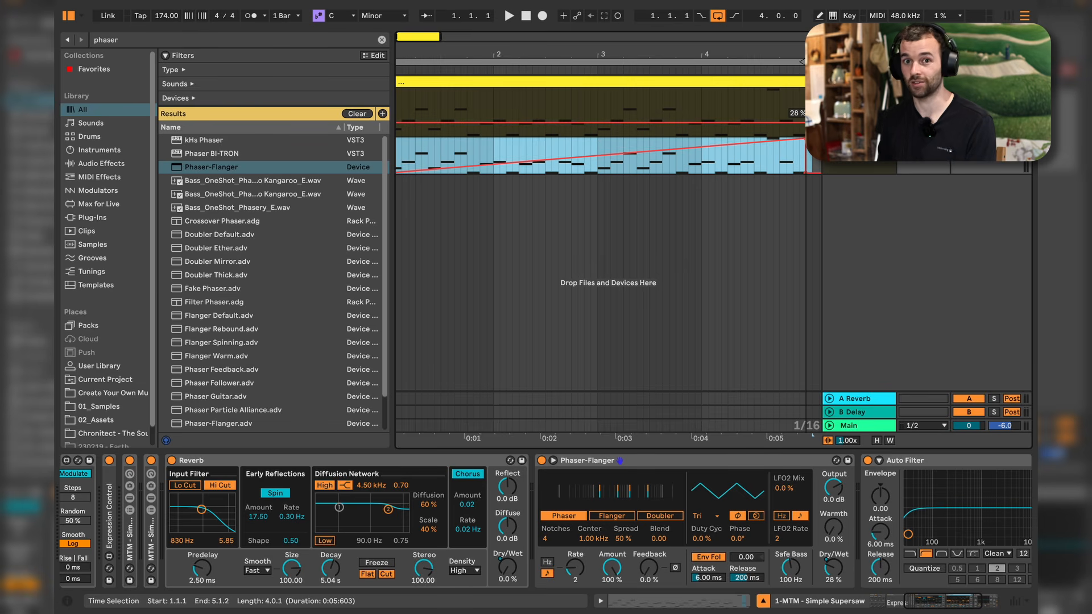
{"action": "scroll", "coordinate": [230, 574], "scroll_direction": "left", "scroll_amount": 4}
{"action": "left_click_drag", "start_coordinate": [222, 521], "coordinate": [237, 551]}
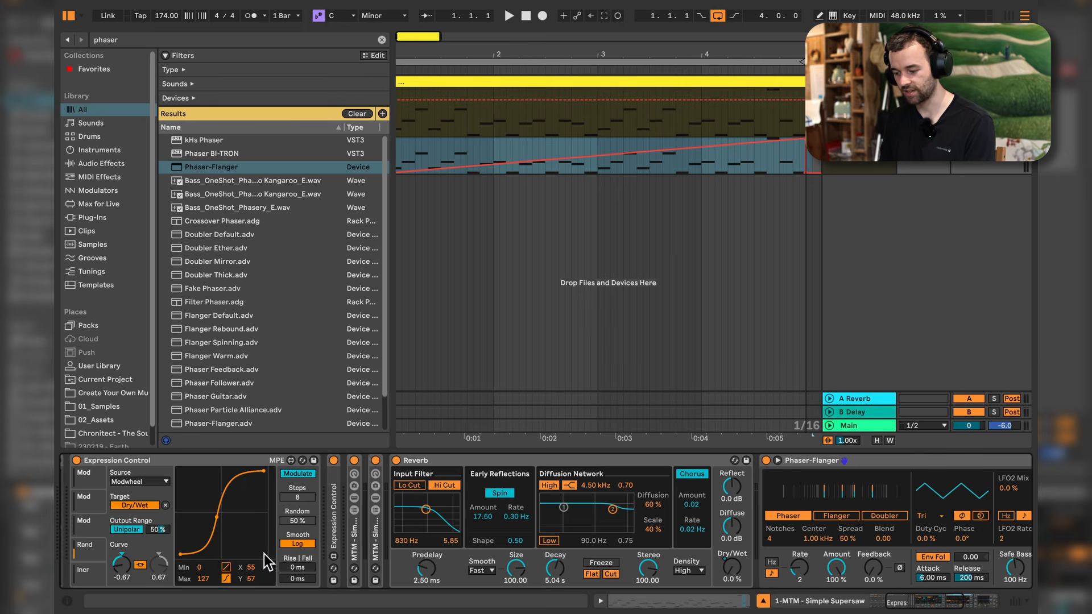
Play the part and examine how the mod wheel modulation drives the effects along the device chain
{"action": "key", "text": "space"}
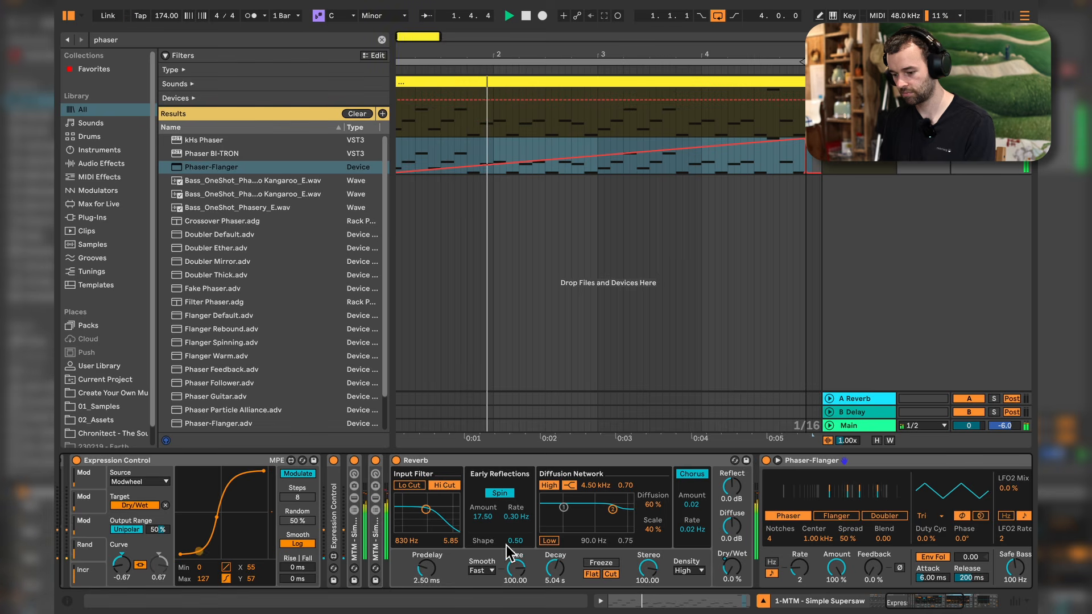
{"action": "scroll", "coordinate": [506, 545], "scroll_direction": "right", "scroll_amount": 2}
{"action": "scroll", "coordinate": [506, 545], "scroll_direction": "right", "scroll_amount": 3}
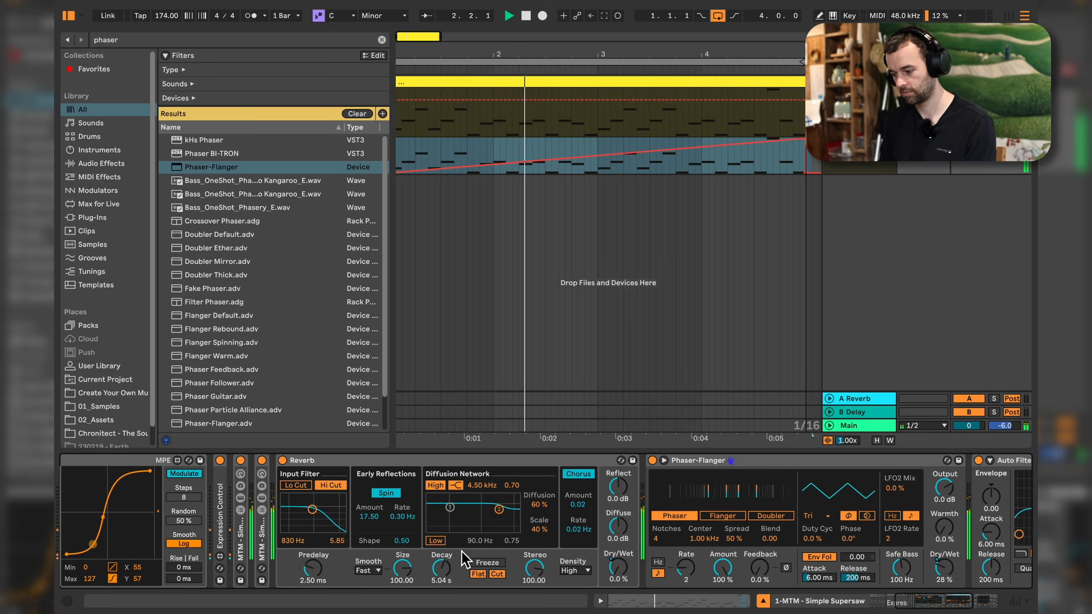
{"action": "scroll", "coordinate": [487, 549], "scroll_direction": "left", "scroll_amount": 2}
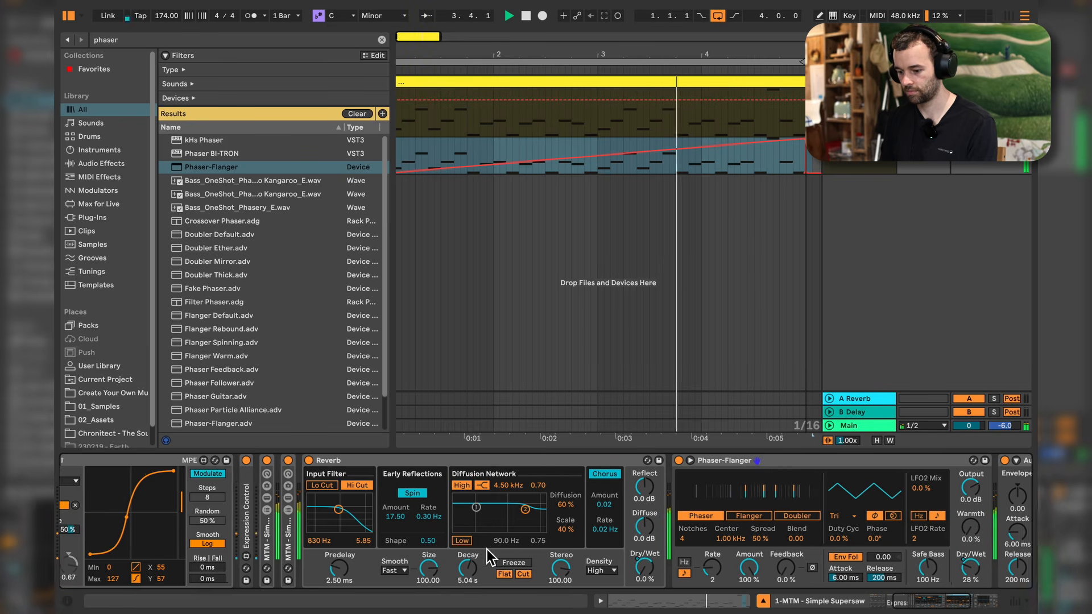
{"action": "scroll", "coordinate": [486, 550], "scroll_direction": "left", "scroll_amount": 5}
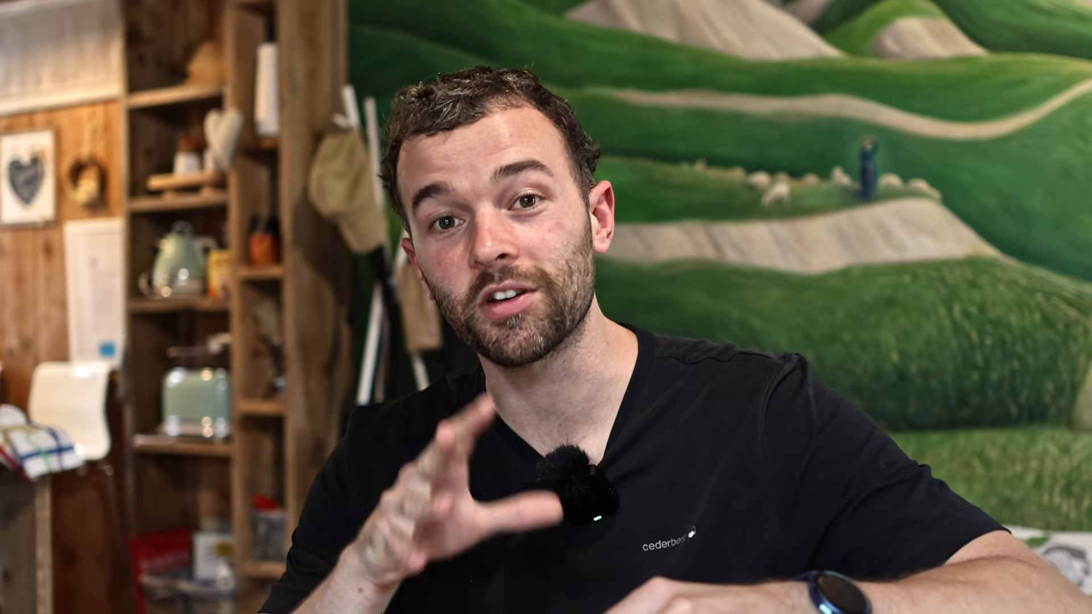